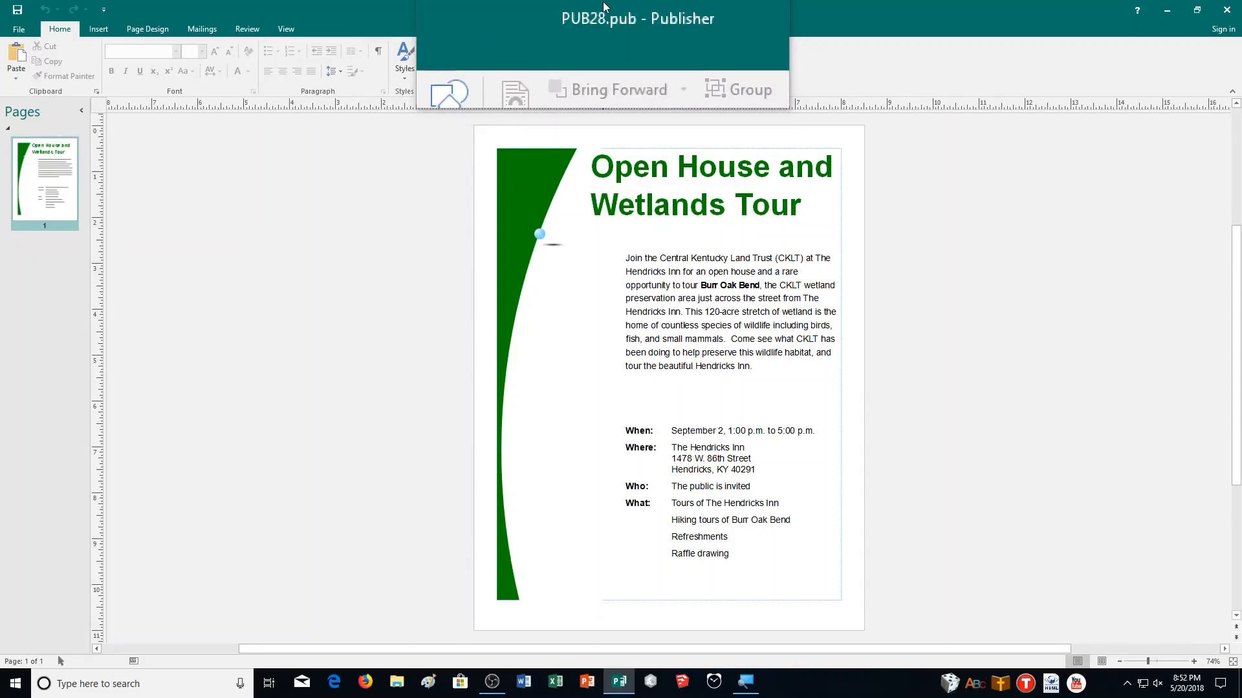
Step: Save a copy of the publication as 28OPEN_CR in the CA Demonstration folder
click(19, 29)
click(29, 160)
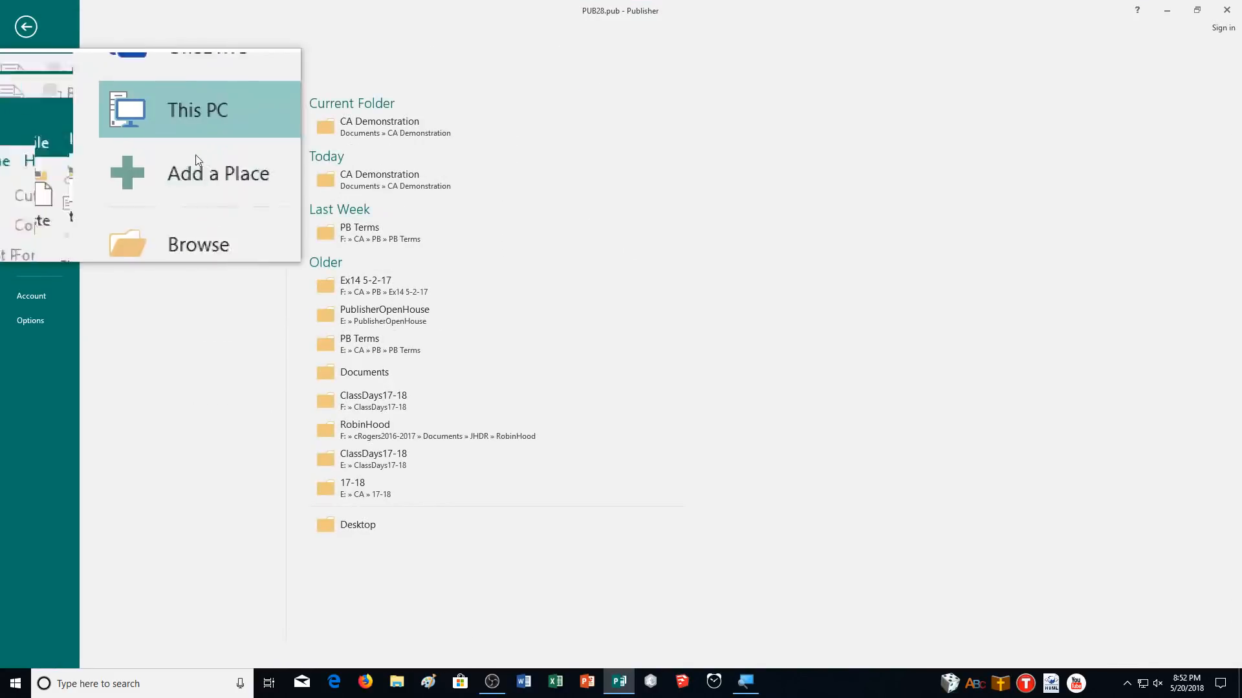
click(355, 122)
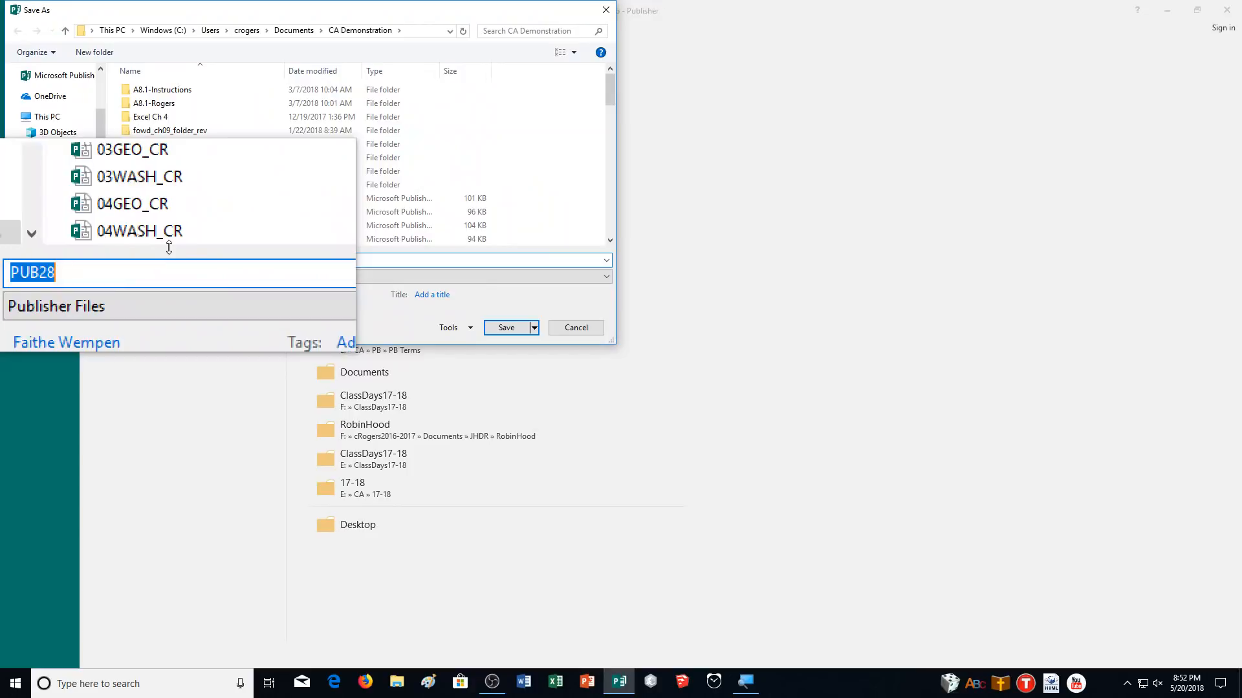
text(28OPEN_CR)
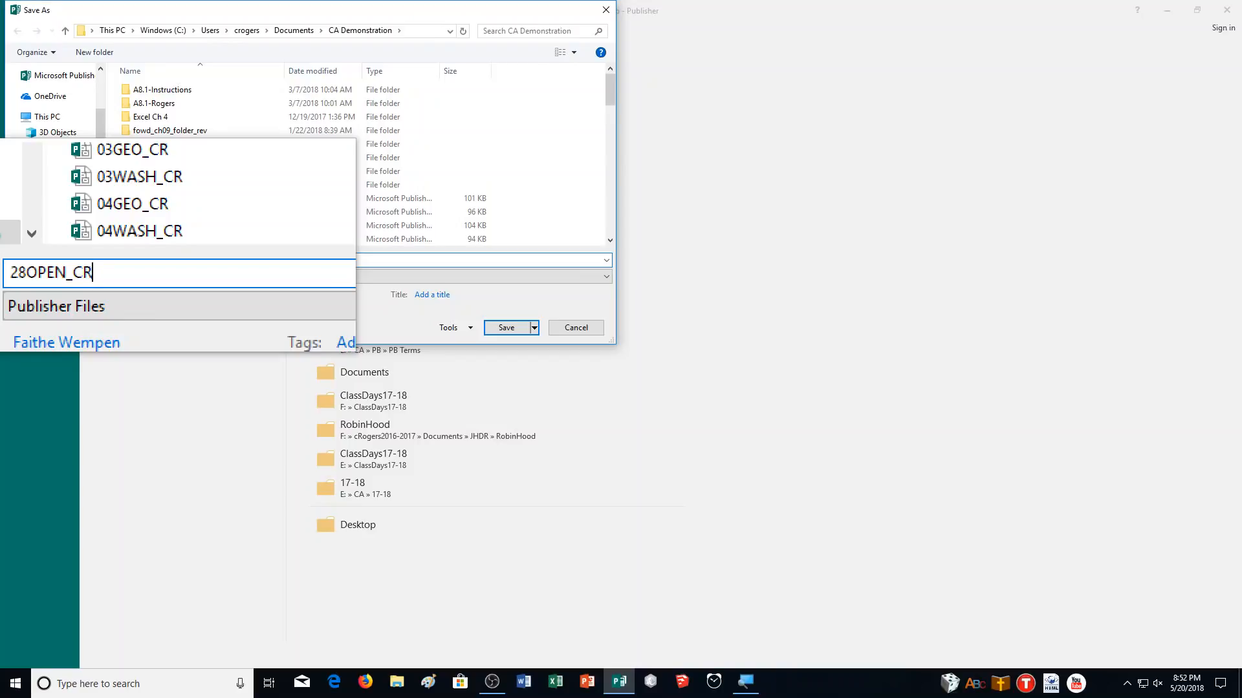
key(Return)
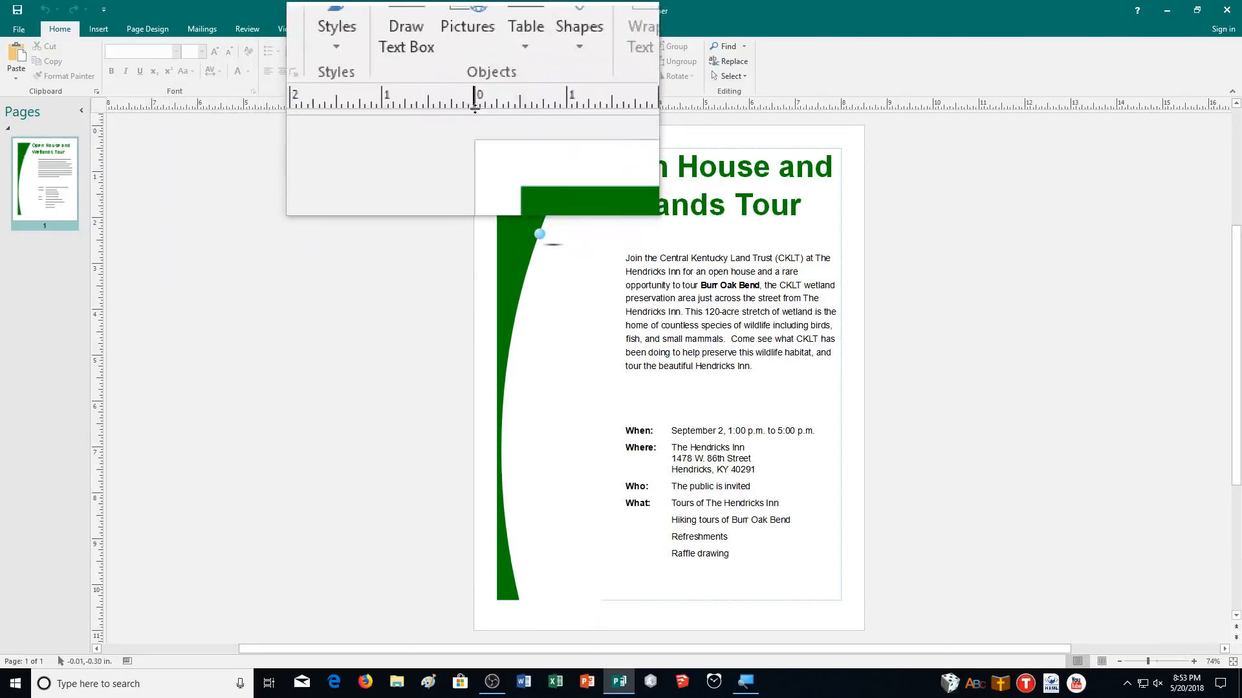
Step: Search Bing for pond pictures and insert the cartoon frog pond with the "Welcome to Our Pad" sign
click(479, 72)
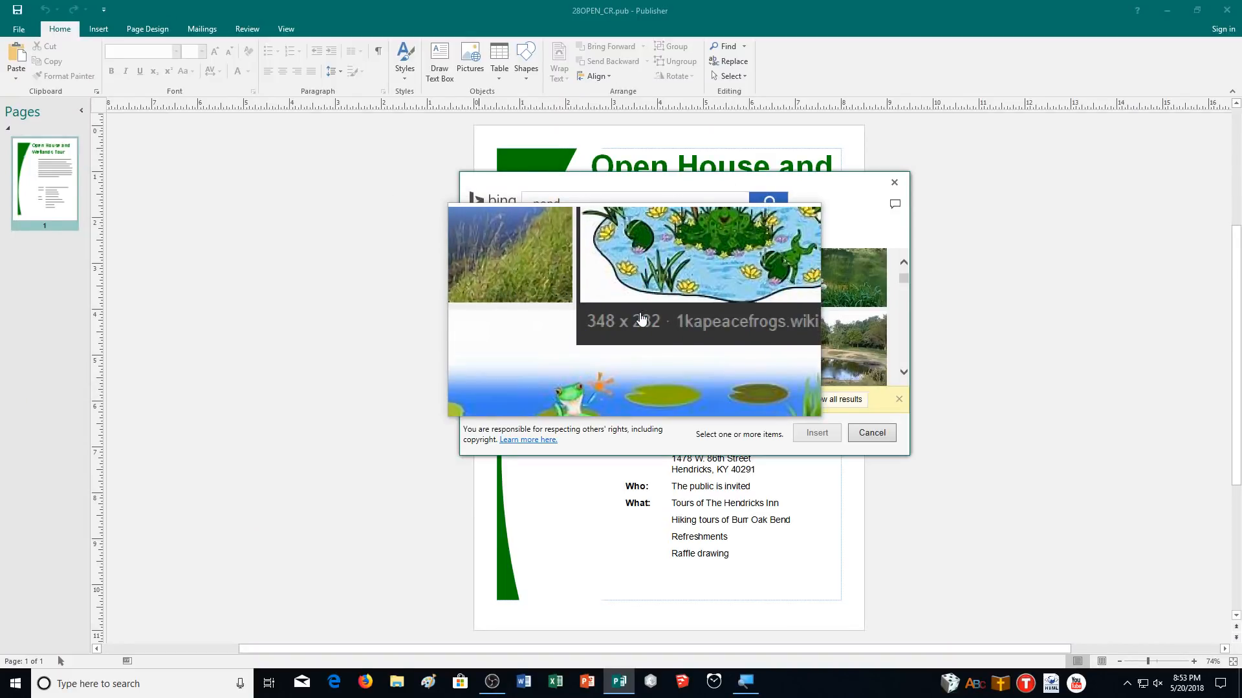
scroll(641, 319, down, 4)
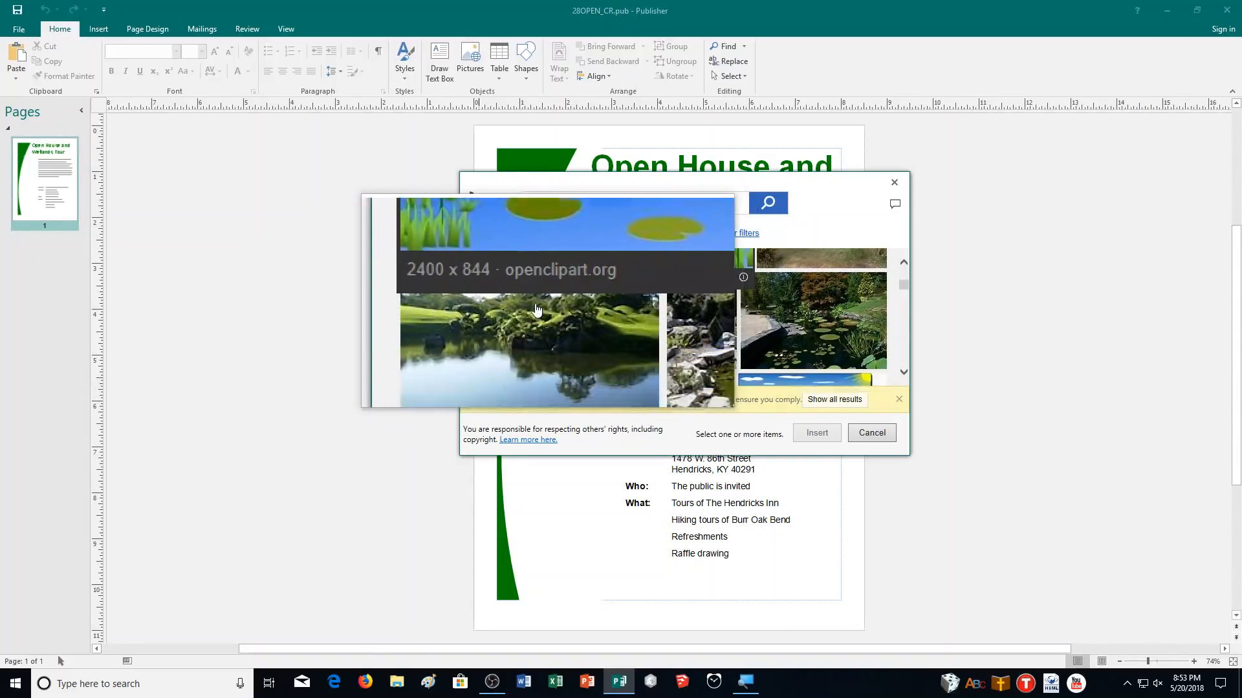
scroll(534, 311, down, 1)
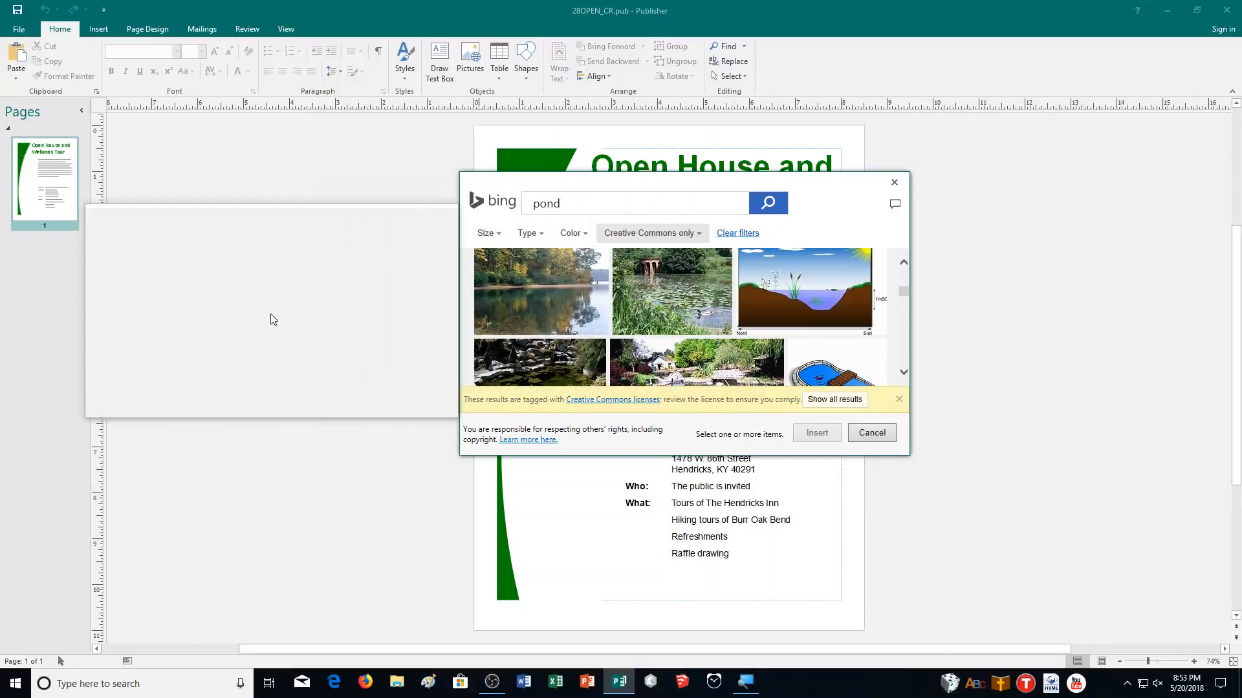
scroll(569, 330, down, 2)
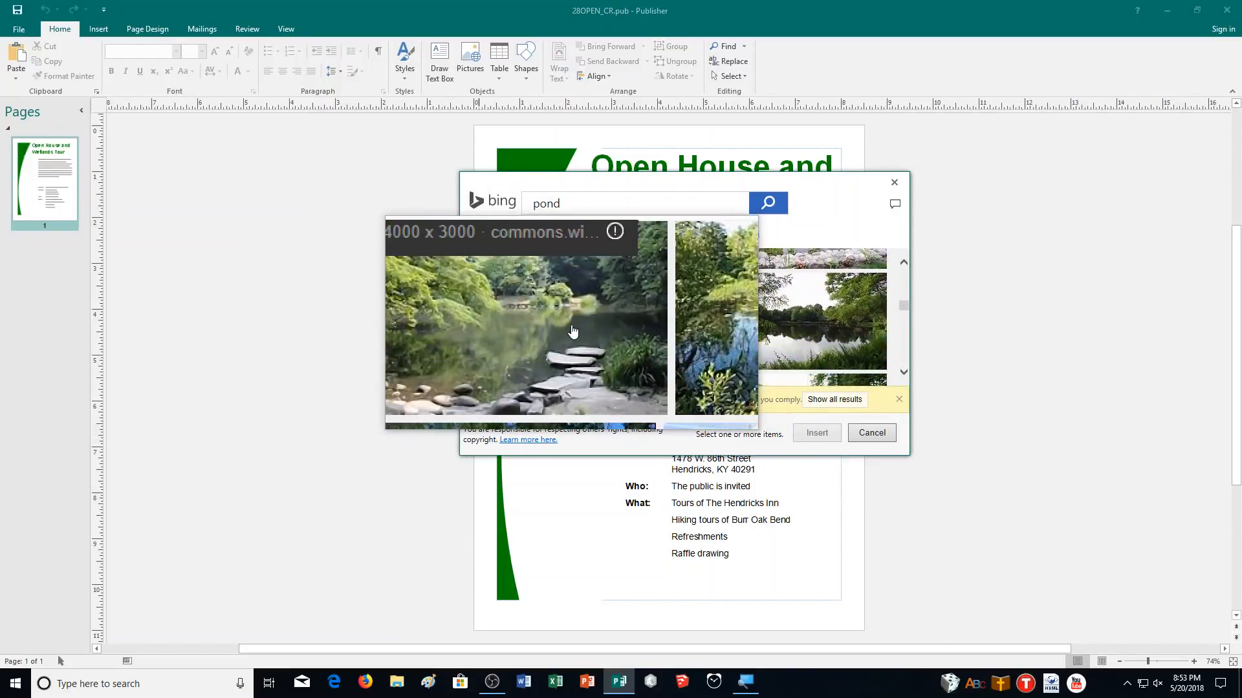
scroll(550, 327, down, 3)
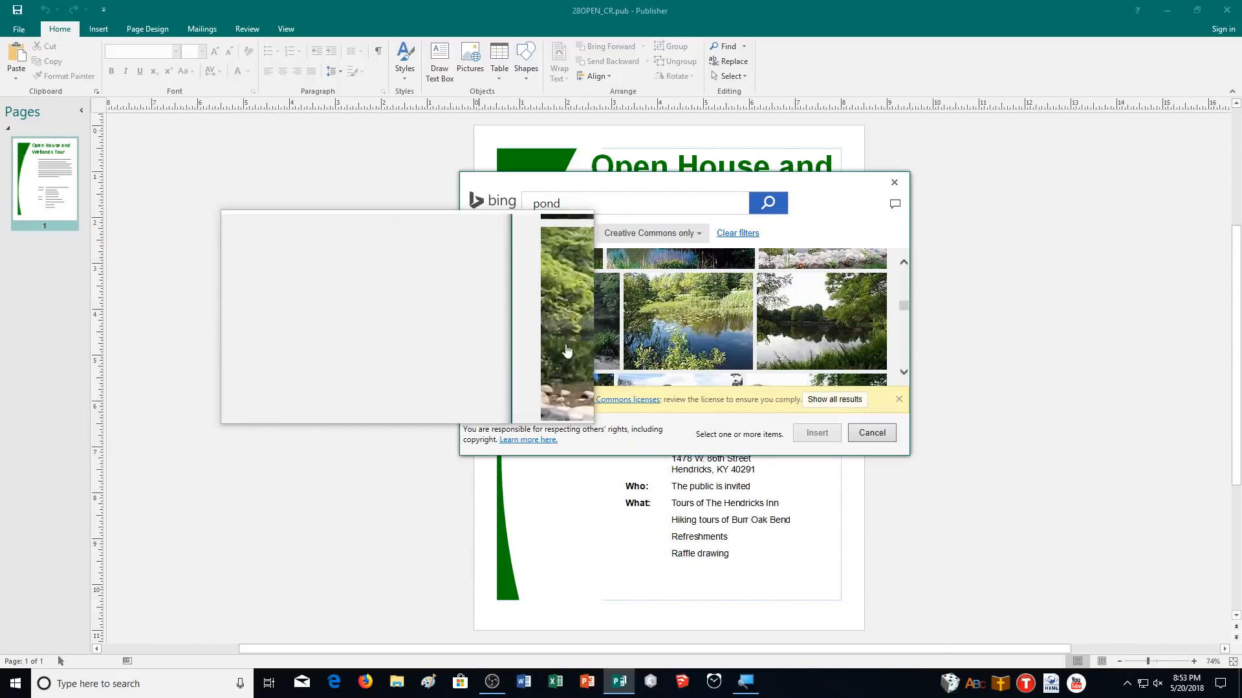
scroll(647, 350, down, 1)
scroll(646, 360, down, 2)
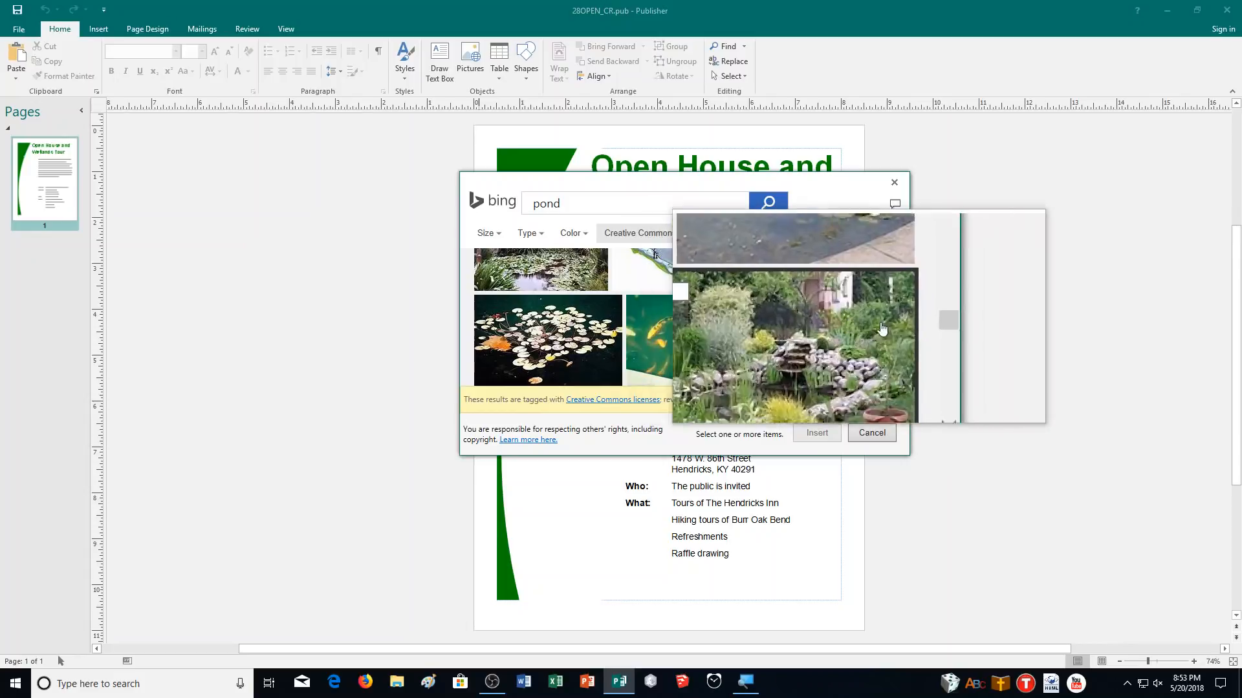
drag(903, 324, 905, 256)
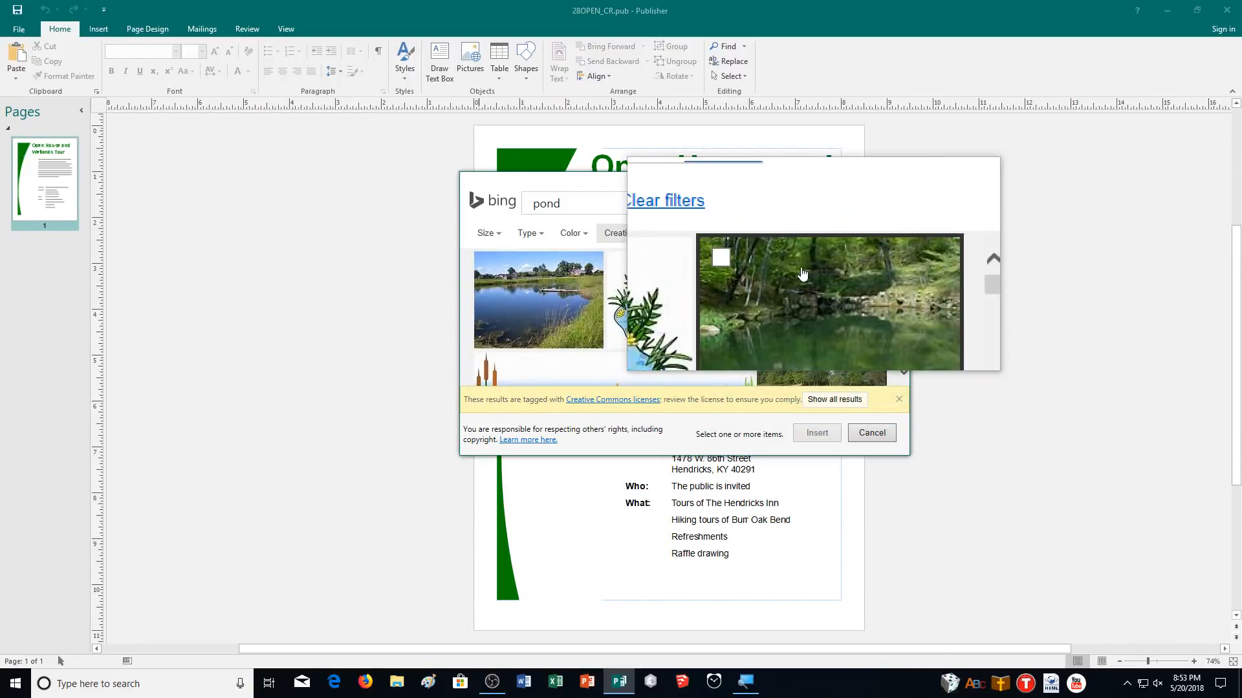
click(674, 313)
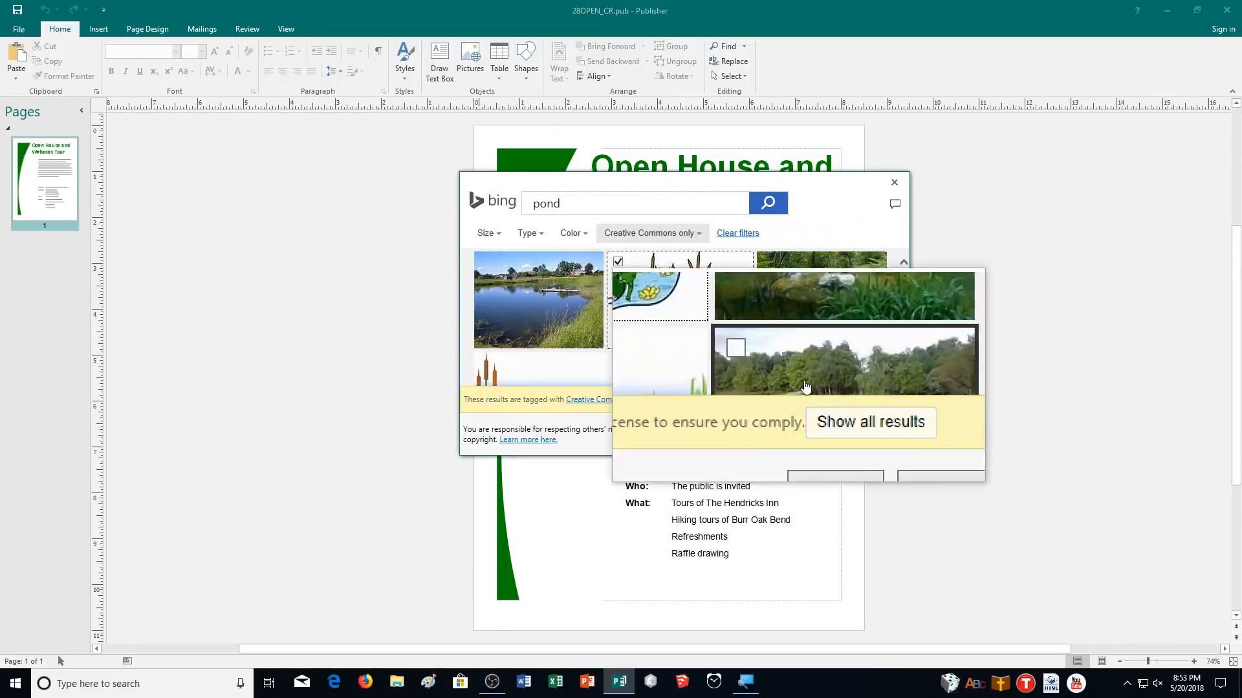
click(816, 443)
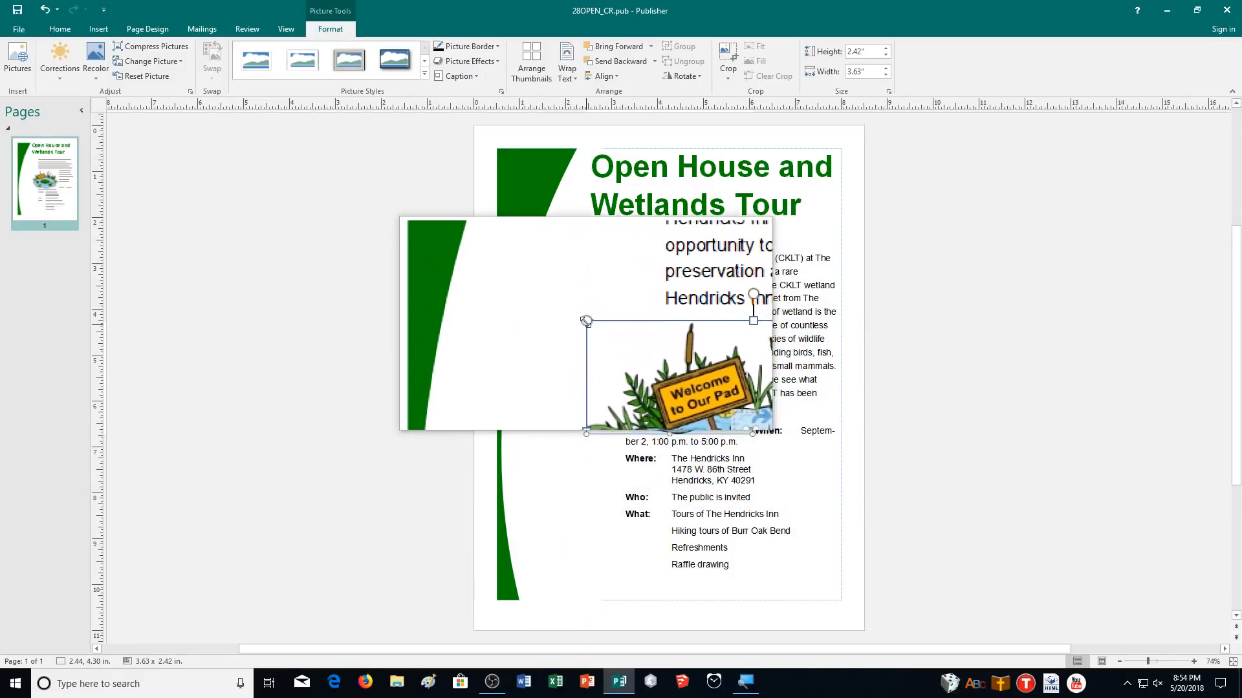
Step: Shrink the pond picture in proportion to about 2.45 by 1.64 inches, undoing the distorted resizes
drag(585, 322, 706, 404)
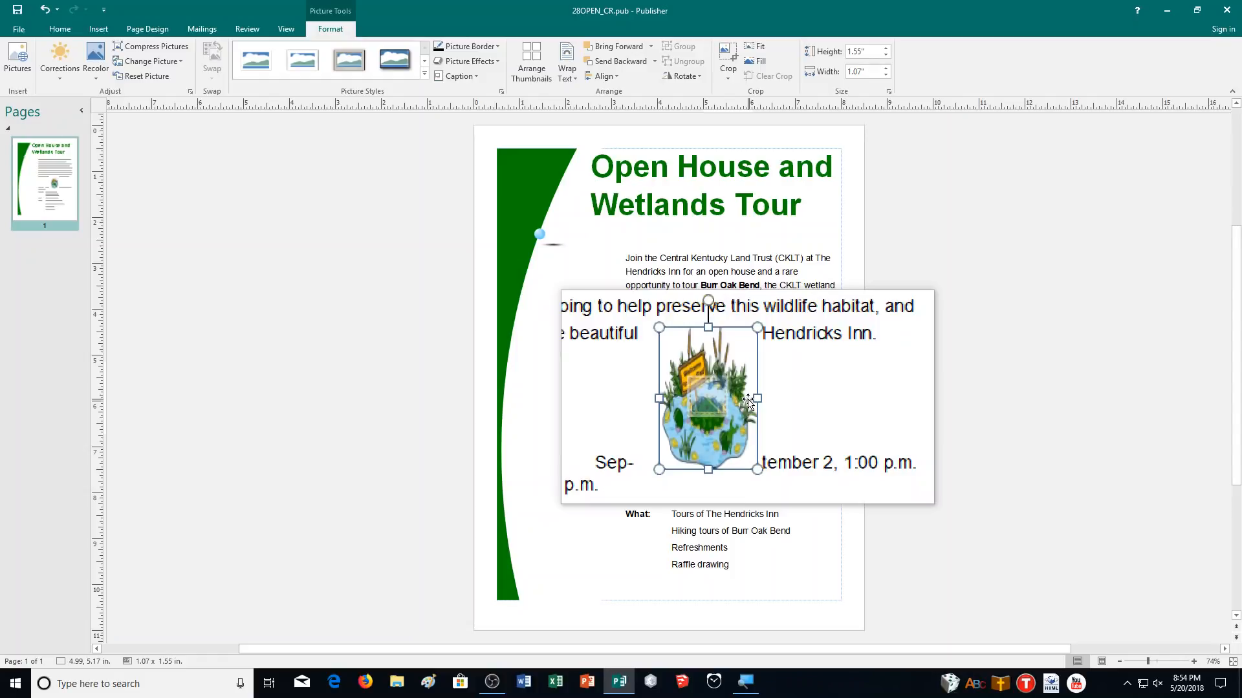
key(ctrl+z)
key(ctrl+z)
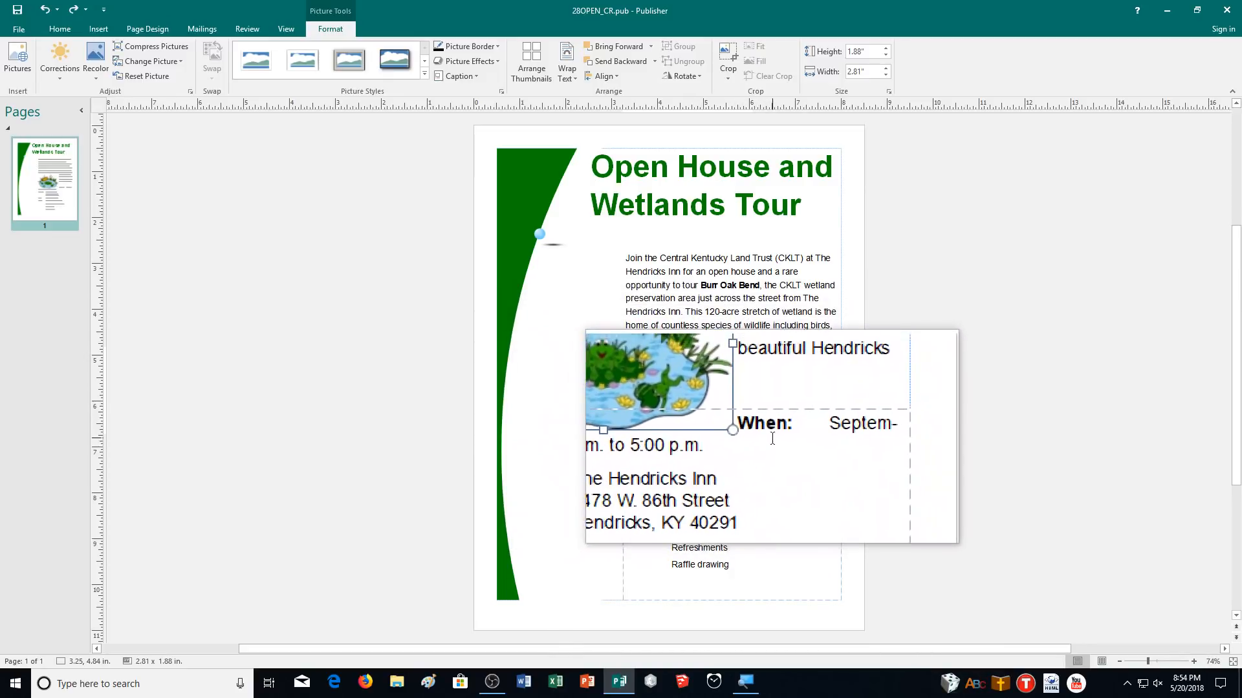
drag(752, 434, 735, 423)
click(735, 423)
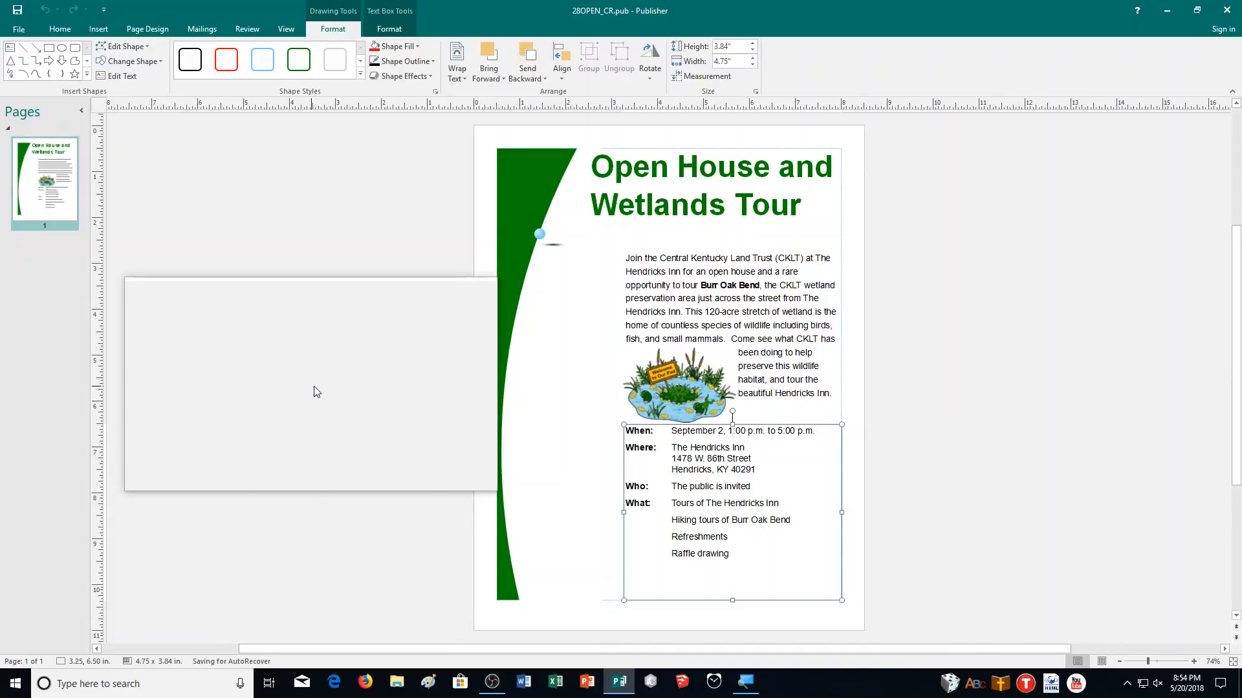
Step: Examine the Change Picture options, picture styles and picture effects offered for the pond picture
click(646, 382)
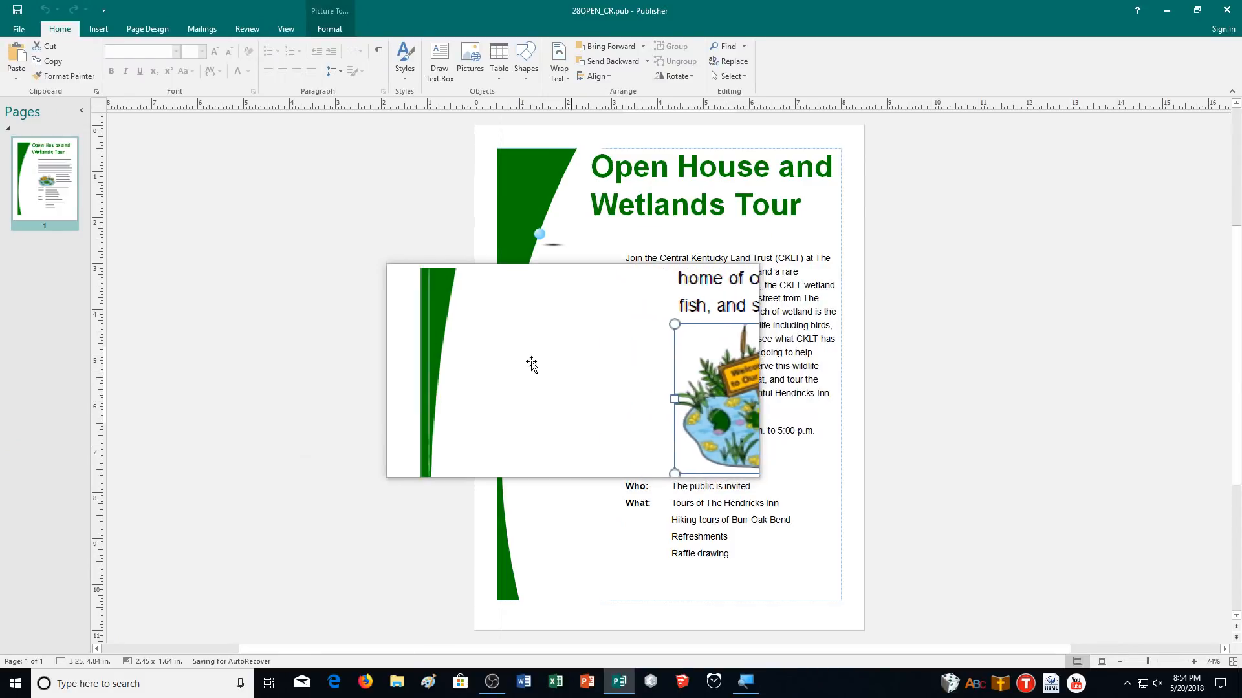
click(324, 26)
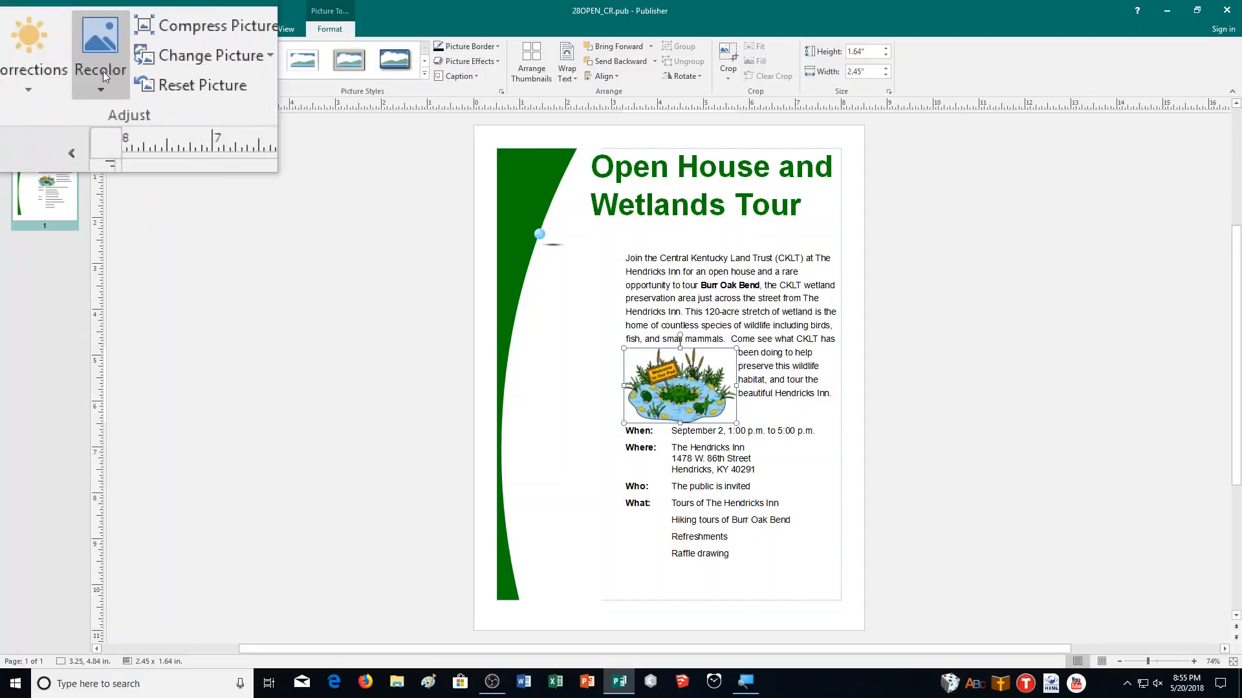
click(176, 60)
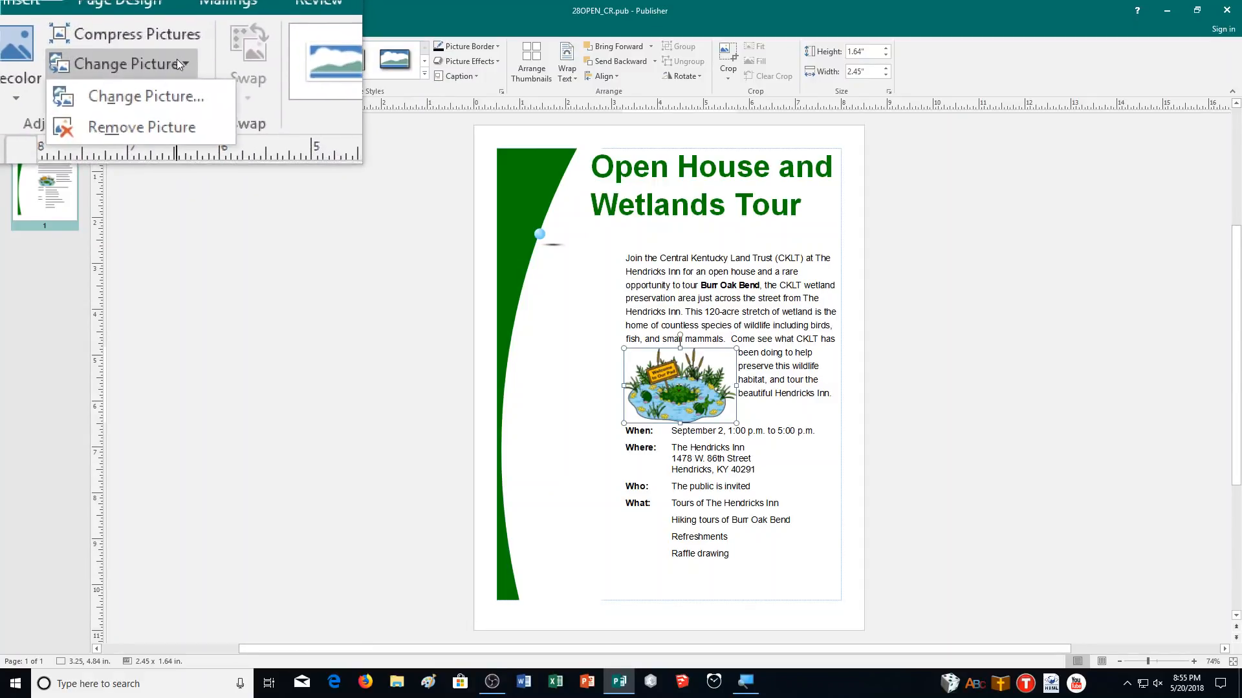
click(177, 63)
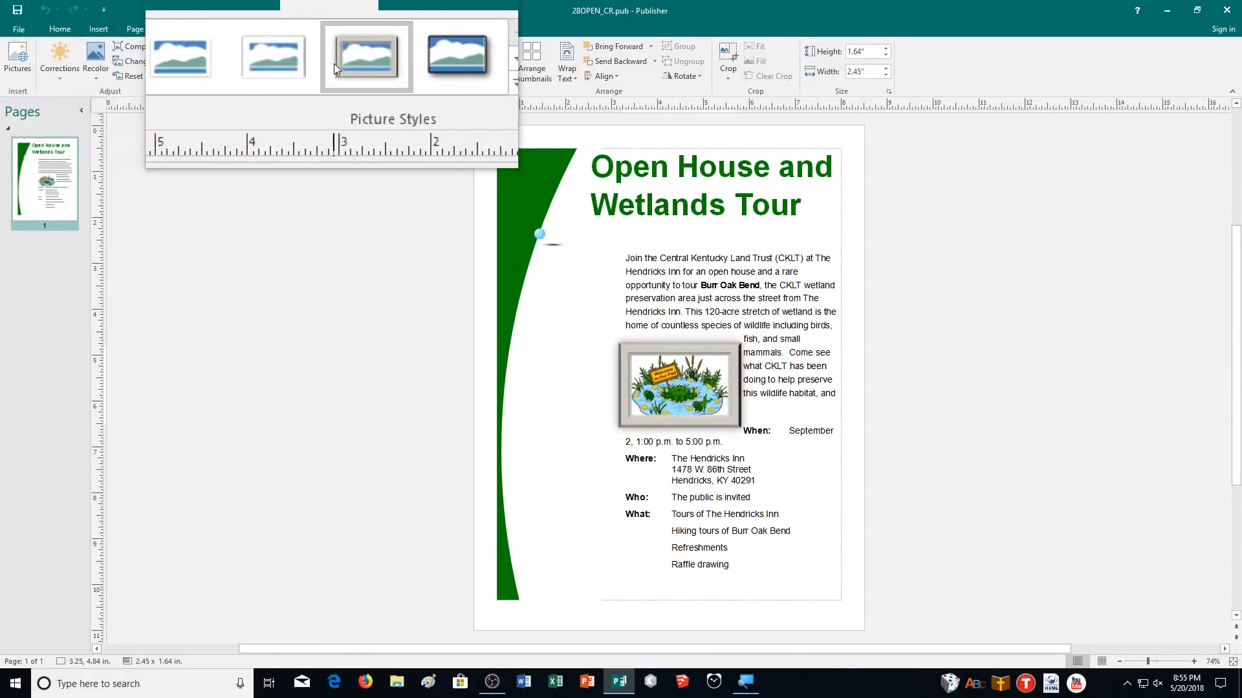
click(427, 77)
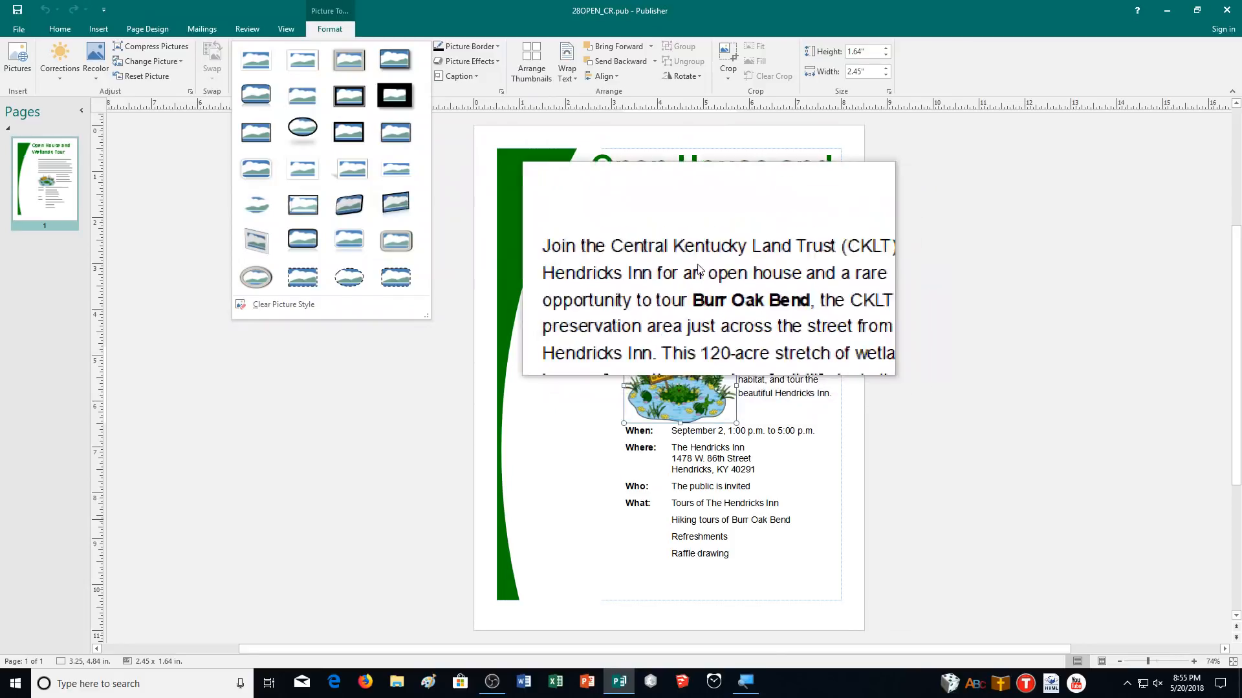
click(480, 78)
click(495, 64)
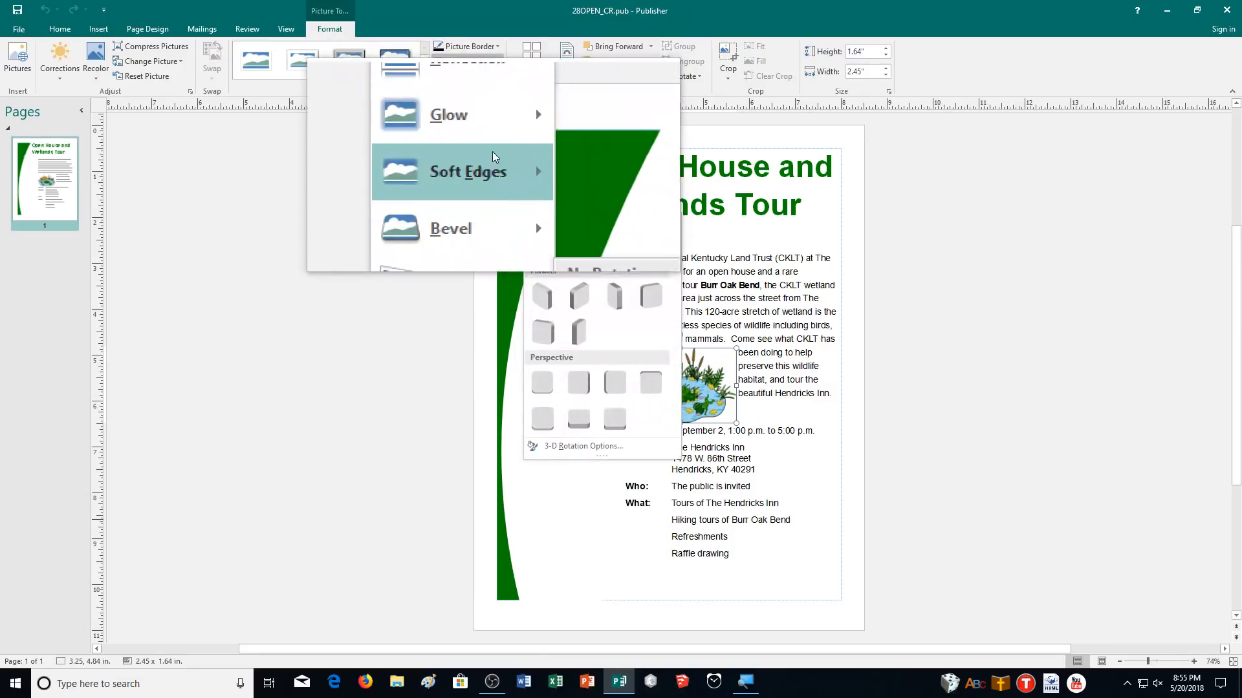
mouse_move(484, 79)
click(996, 297)
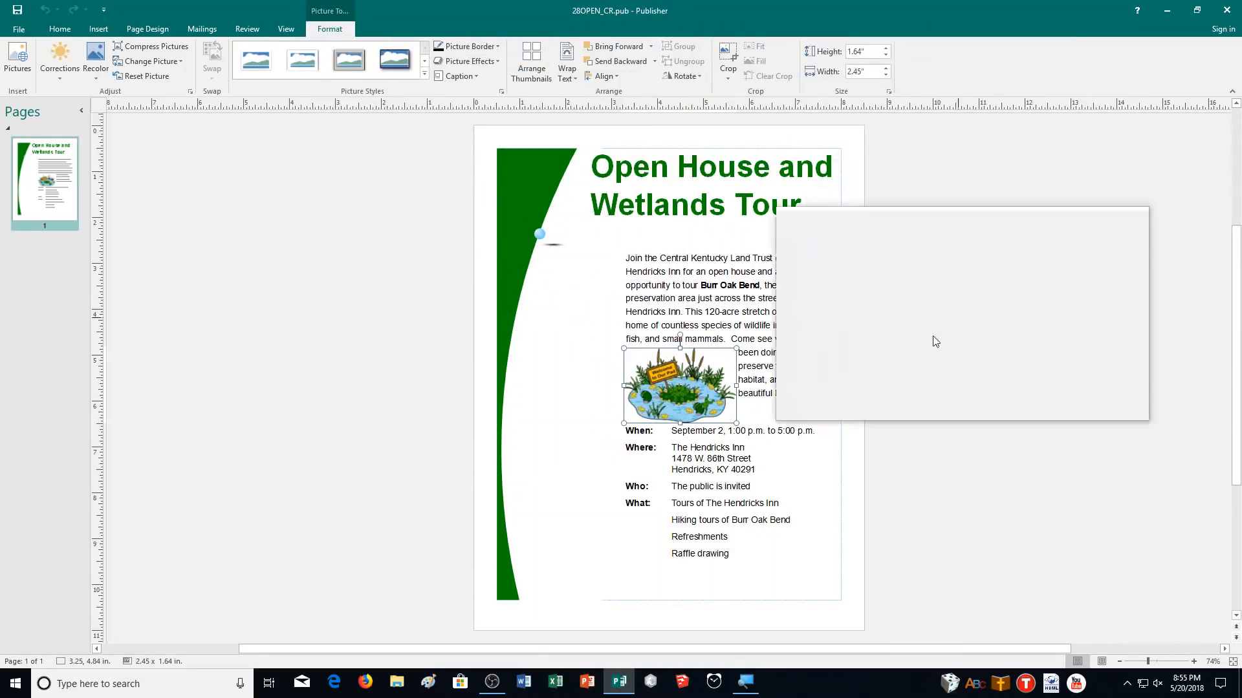
Step: Brighten the pond picture with the correction preset one level brighter than the 50% brightness preset
click(70, 75)
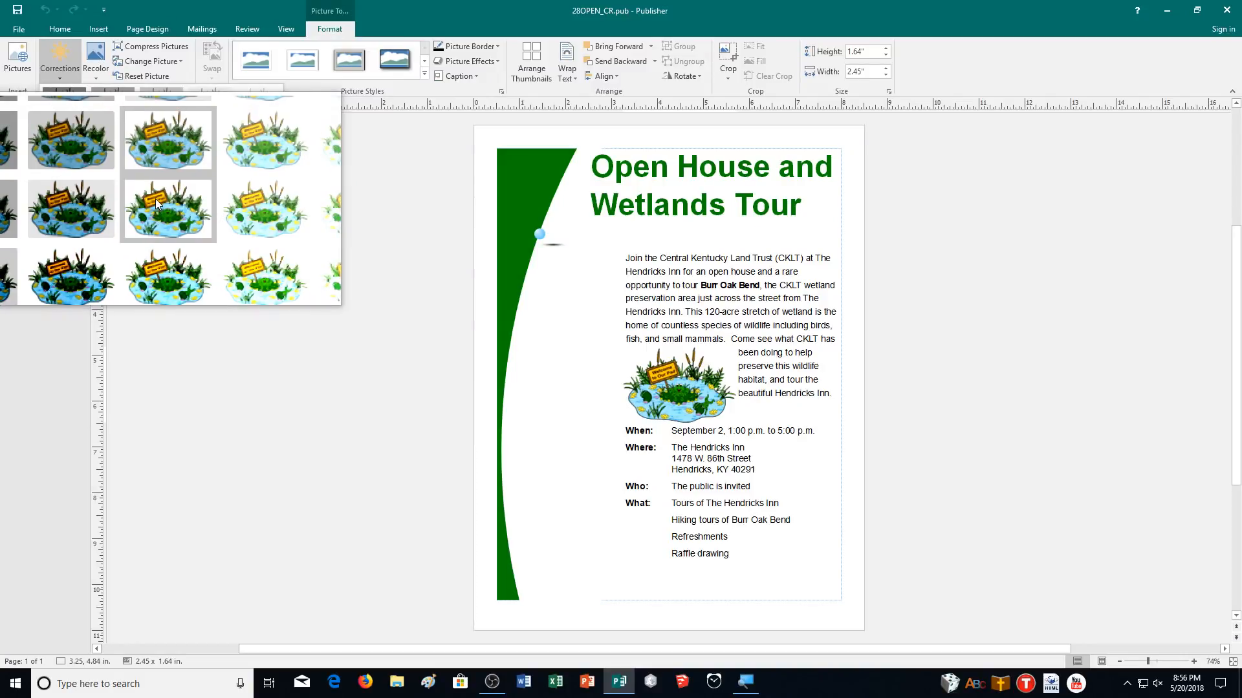
click(157, 203)
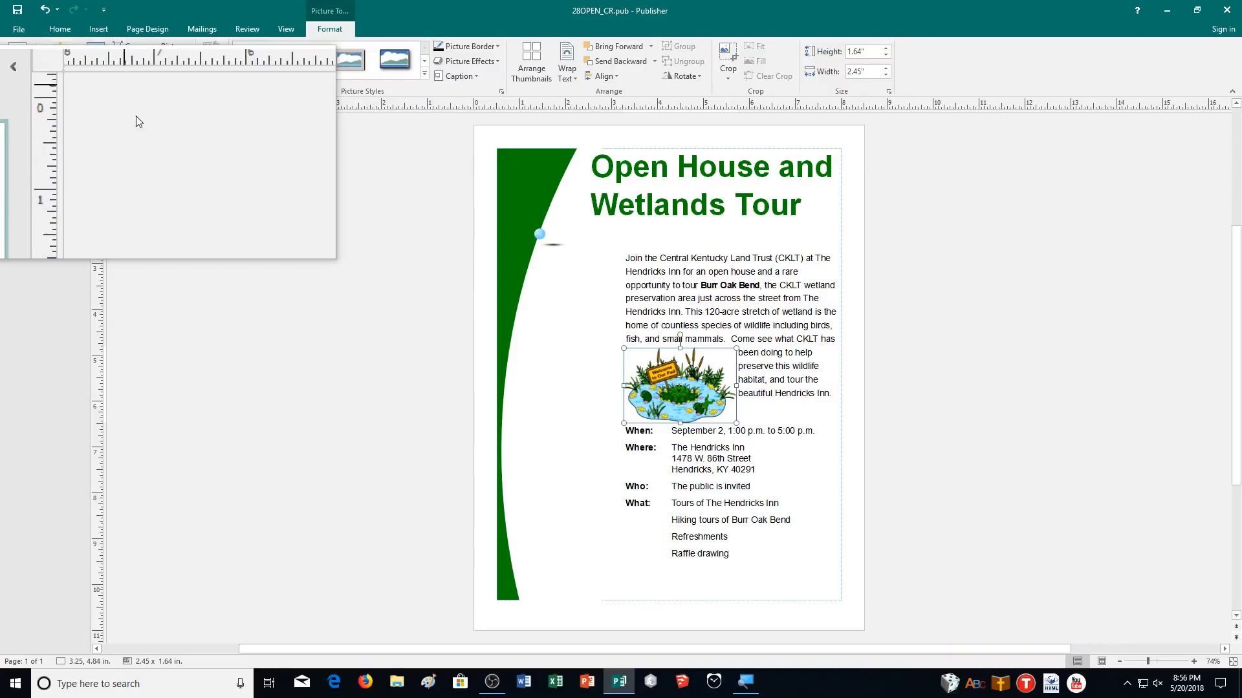
click(95, 61)
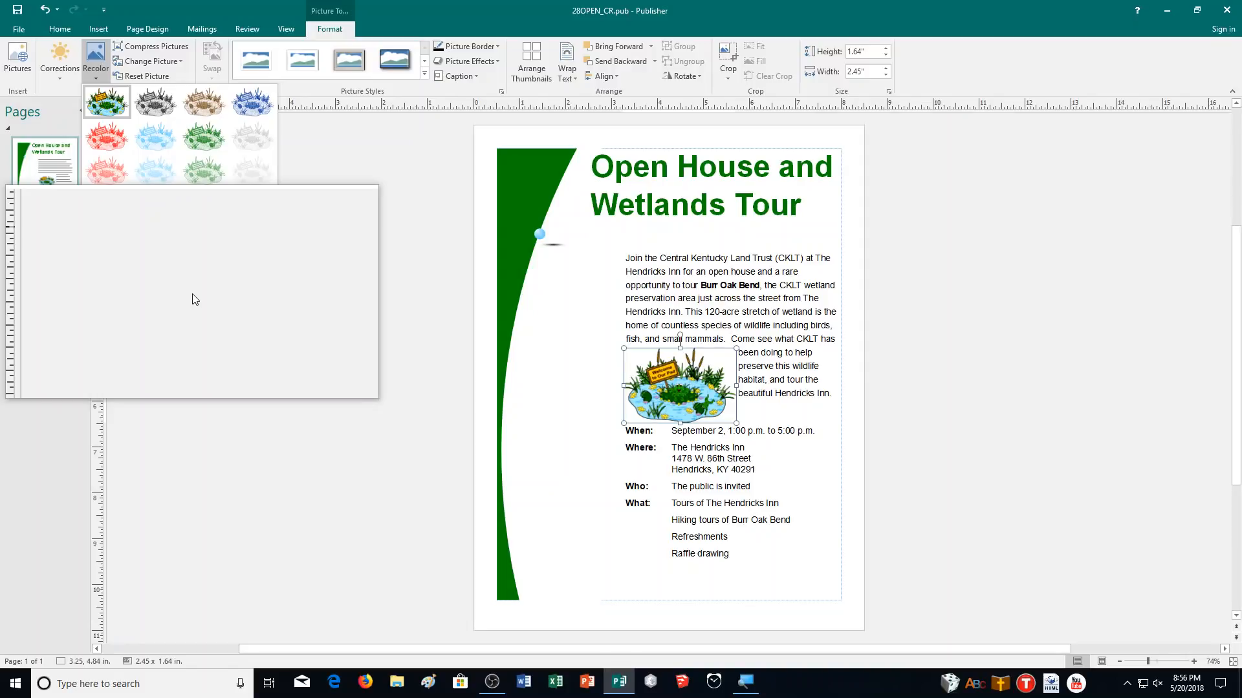
click(63, 72)
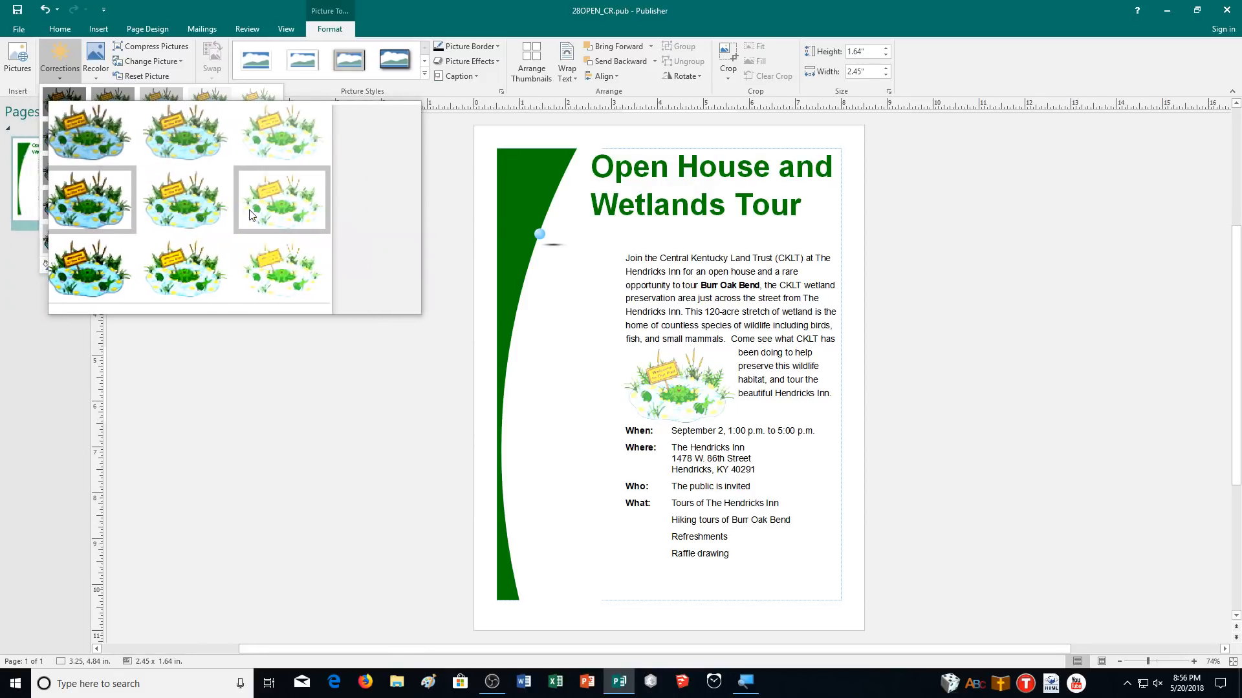
click(216, 210)
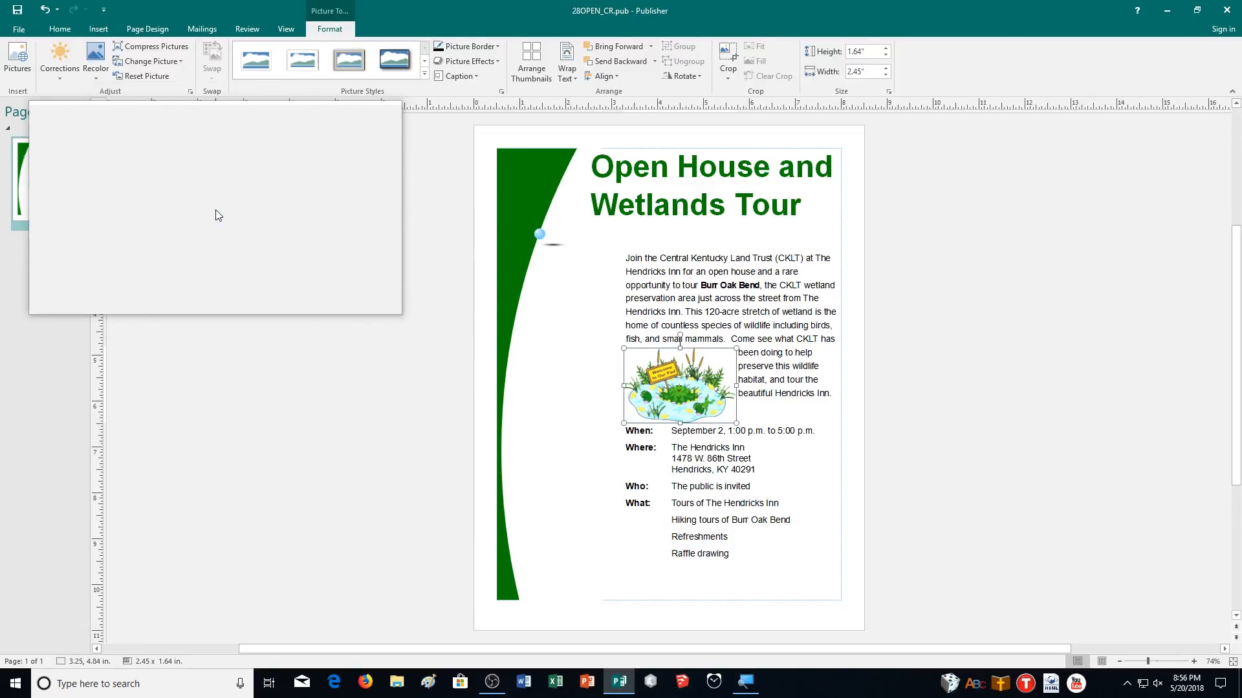
click(68, 64)
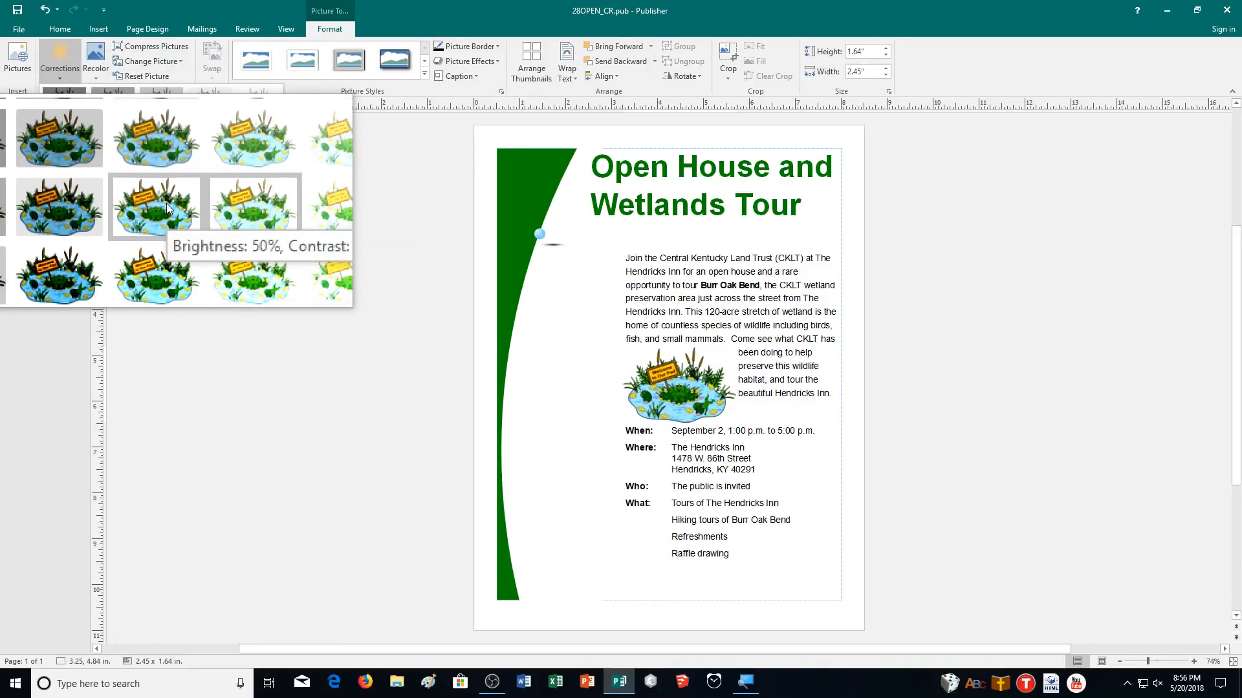
click(214, 207)
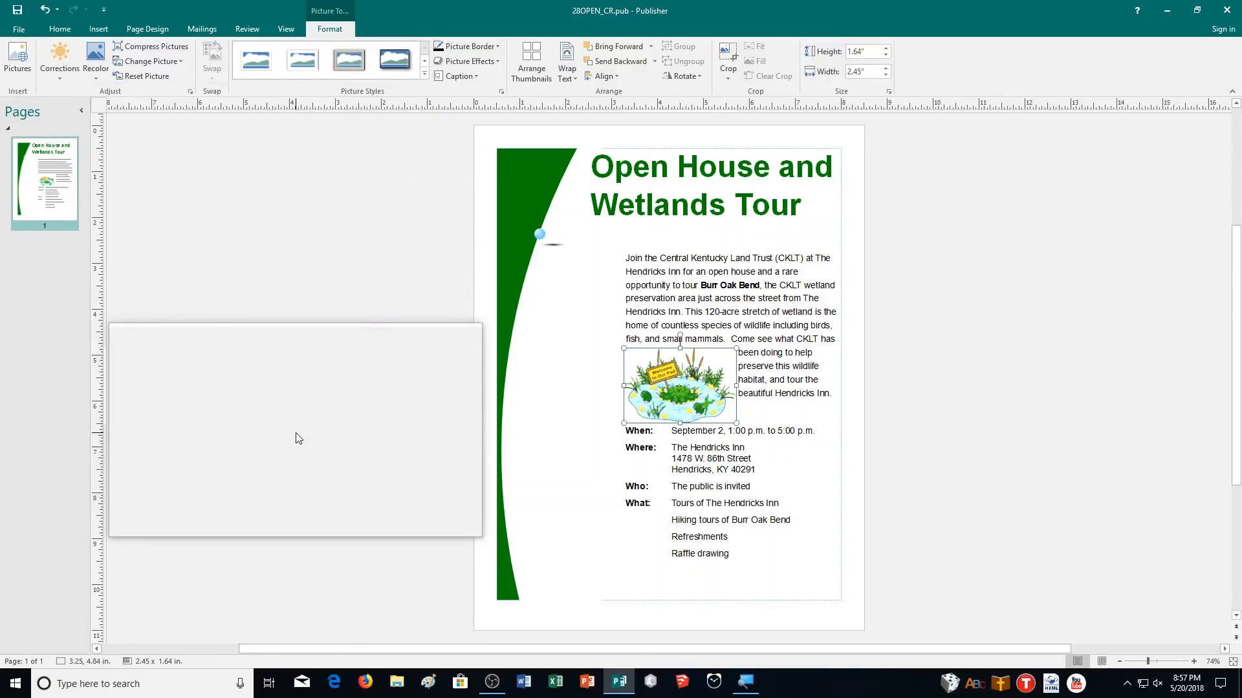
Step: Print the flyer with Microsoft Print to PDF as 28OPEN_CR in the CA Demonstration folder
click(19, 29)
click(40, 185)
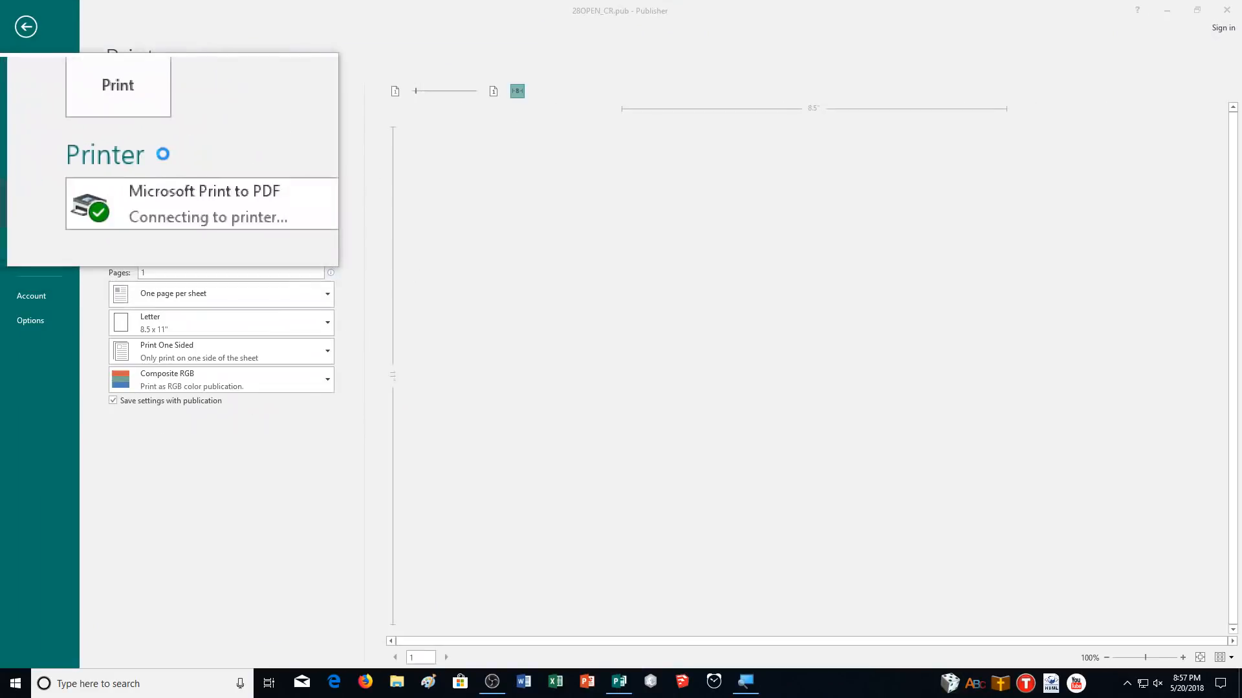
click(141, 111)
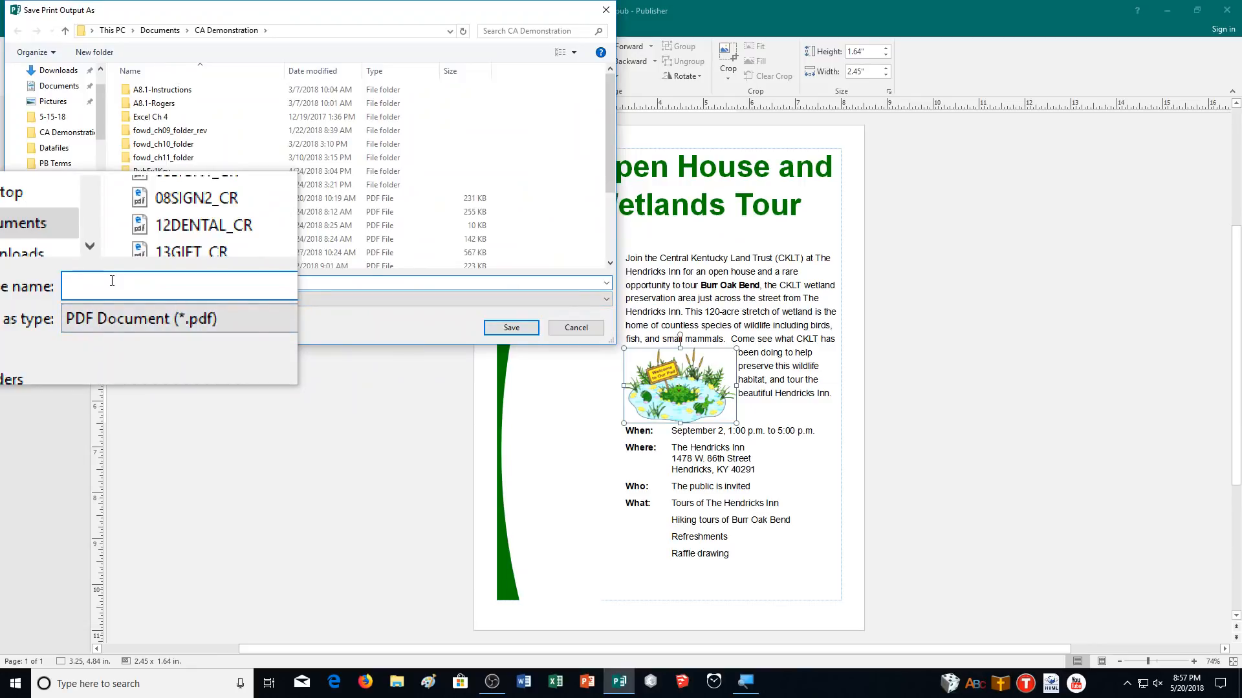
text(28OPEN_CR)
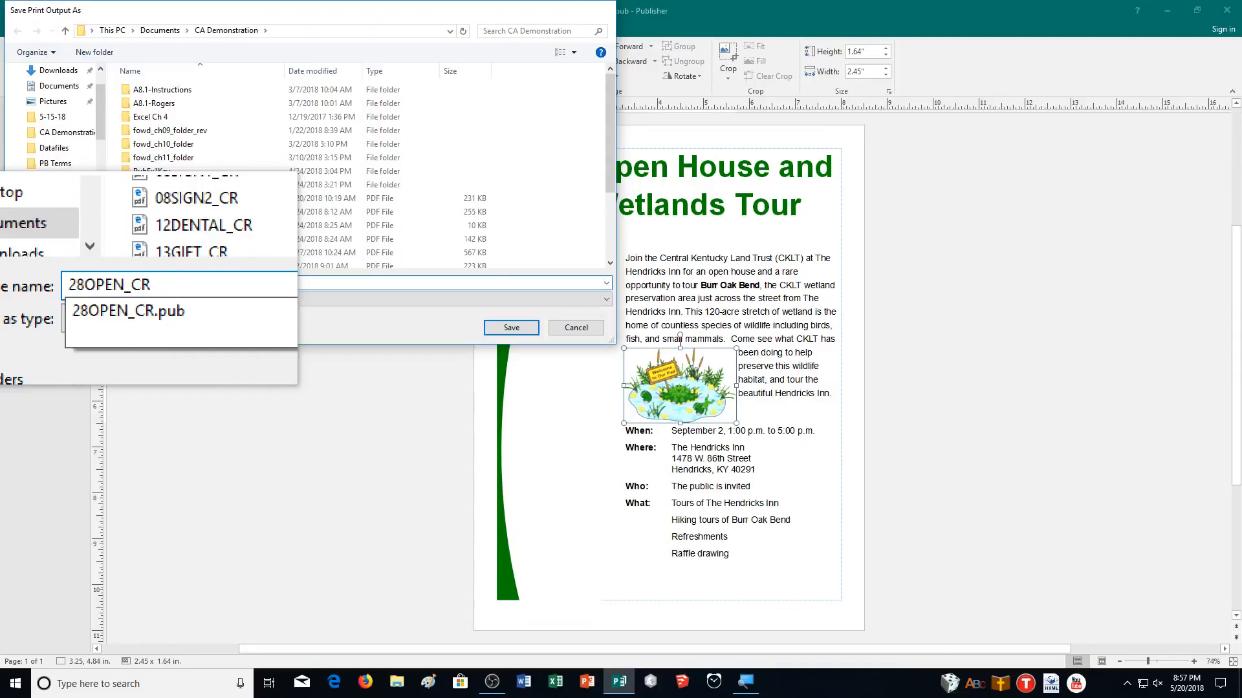
key(Return)
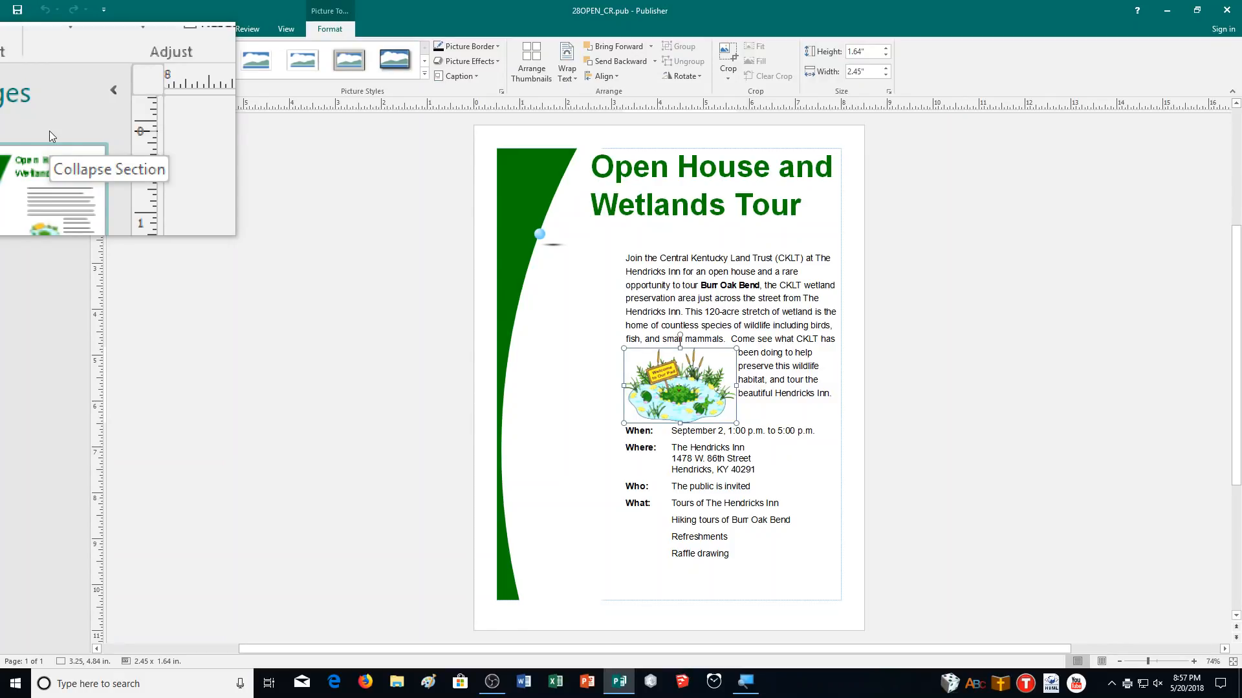
Step: Create a new publication from the built-in Quick Publications template Color Band
click(14, 28)
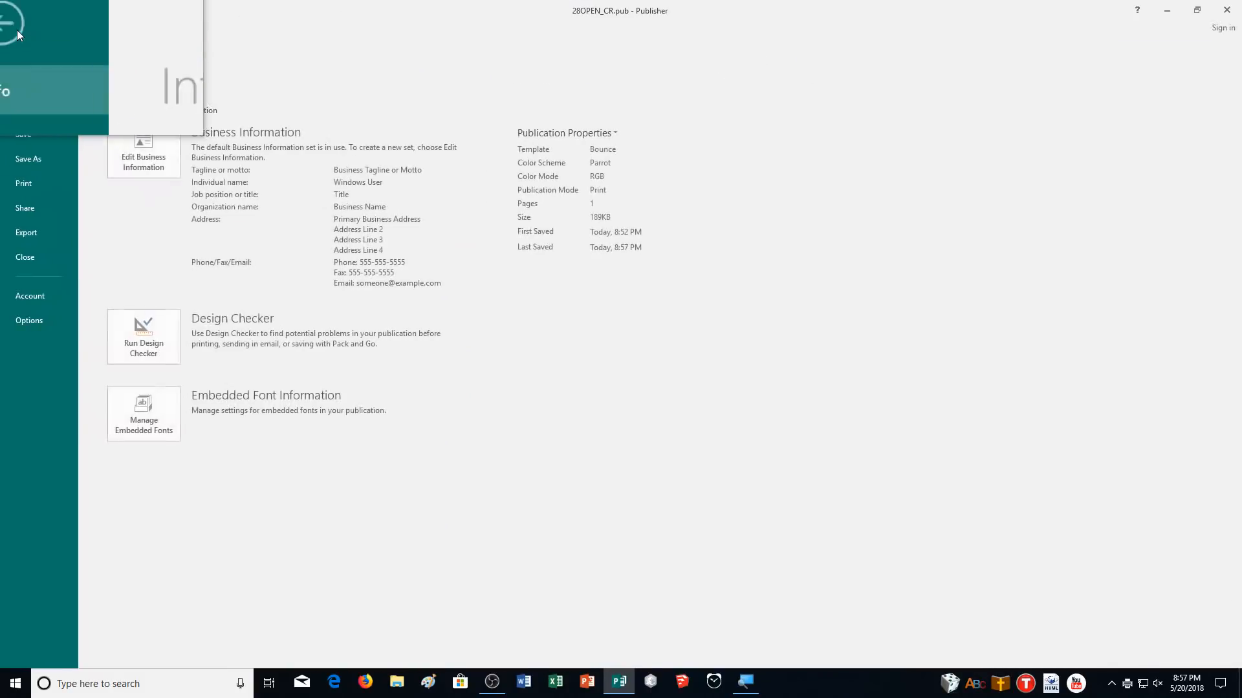
click(27, 85)
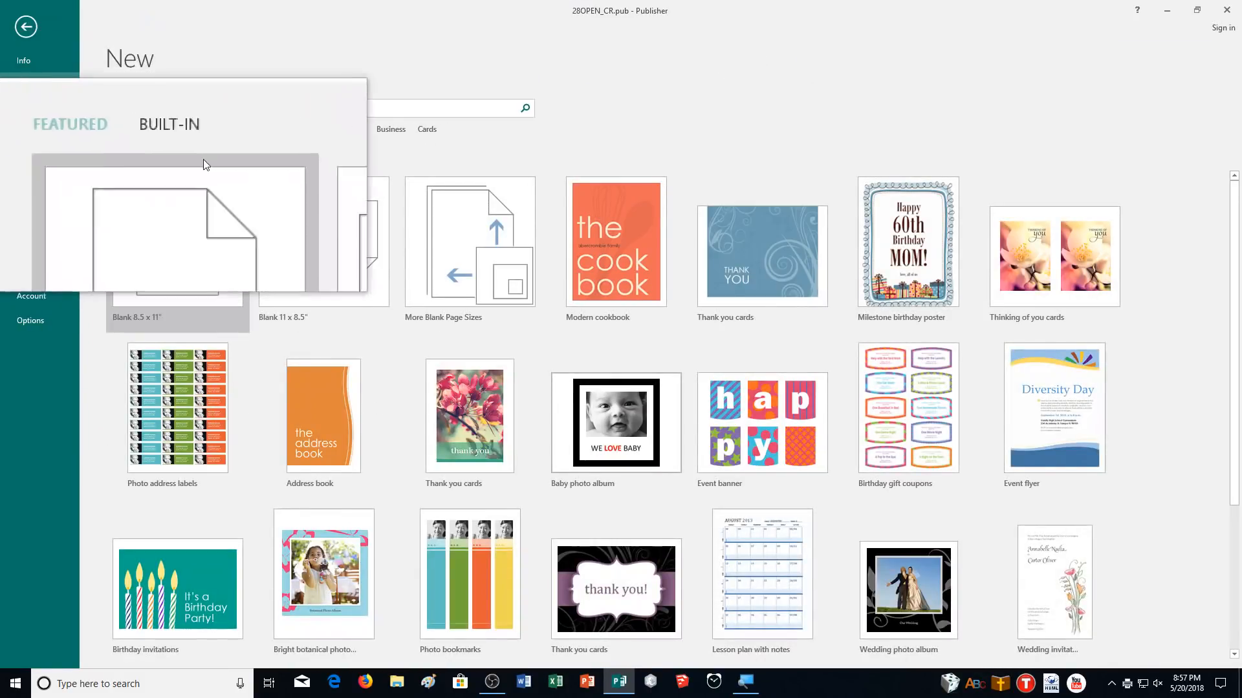
click(181, 154)
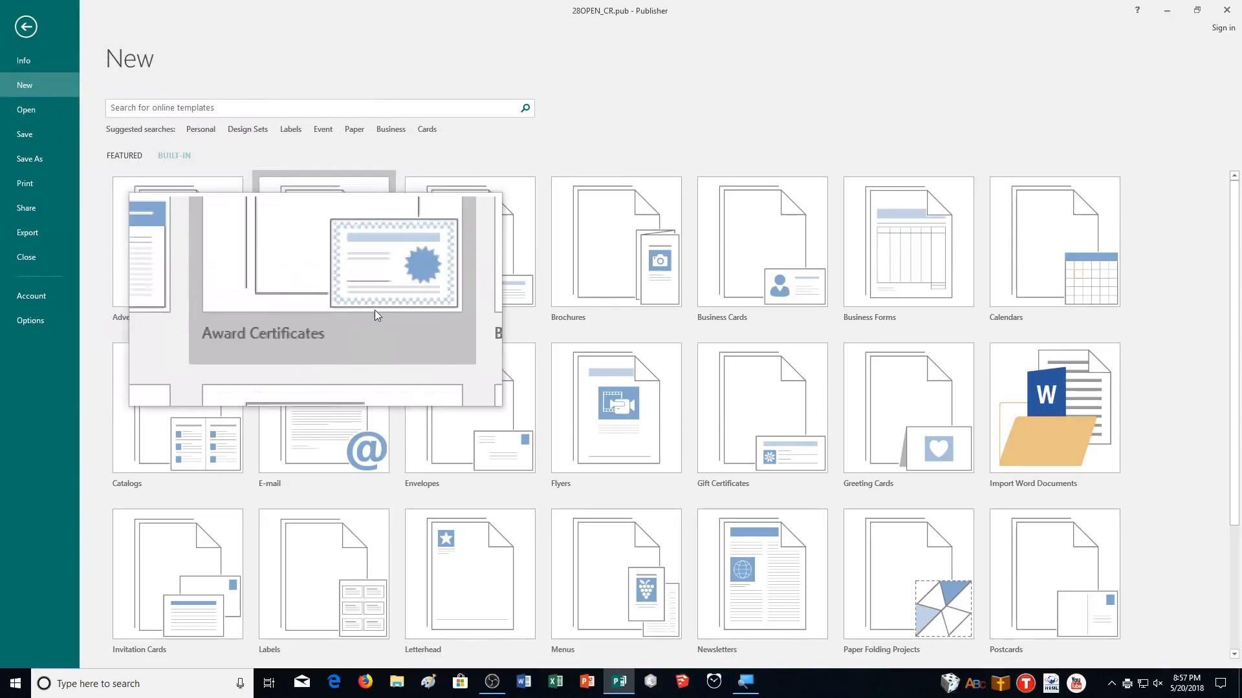
scroll(378, 315, down, 3)
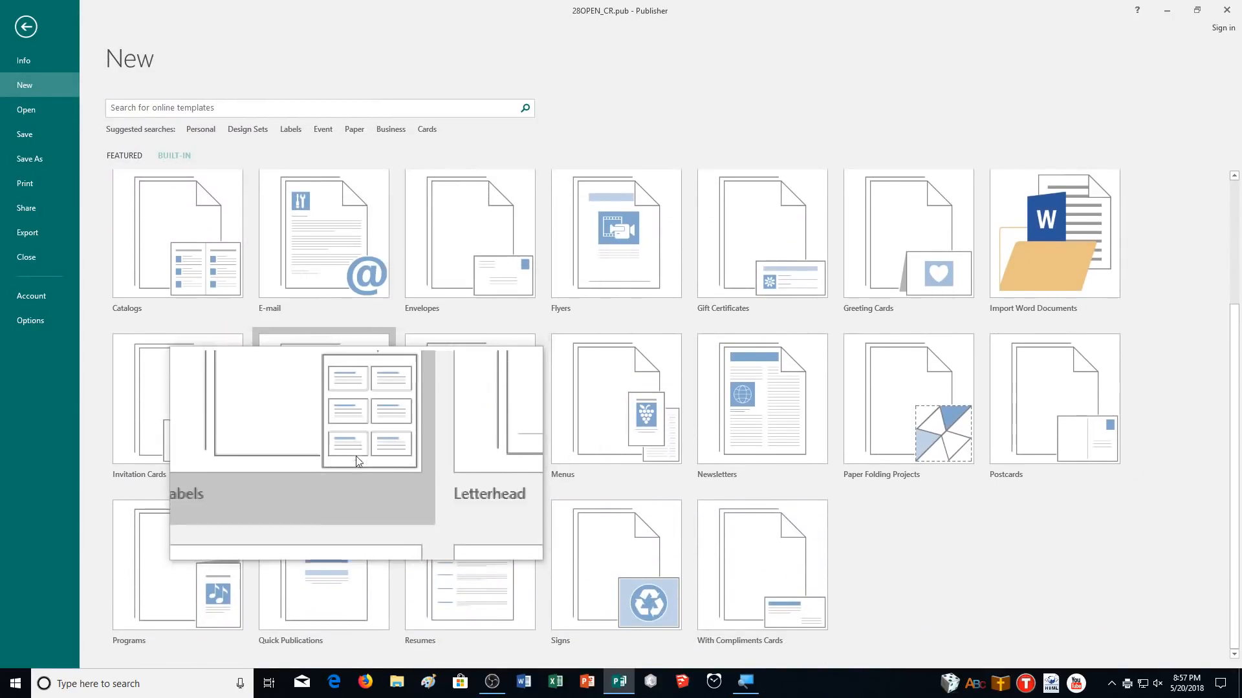
click(336, 526)
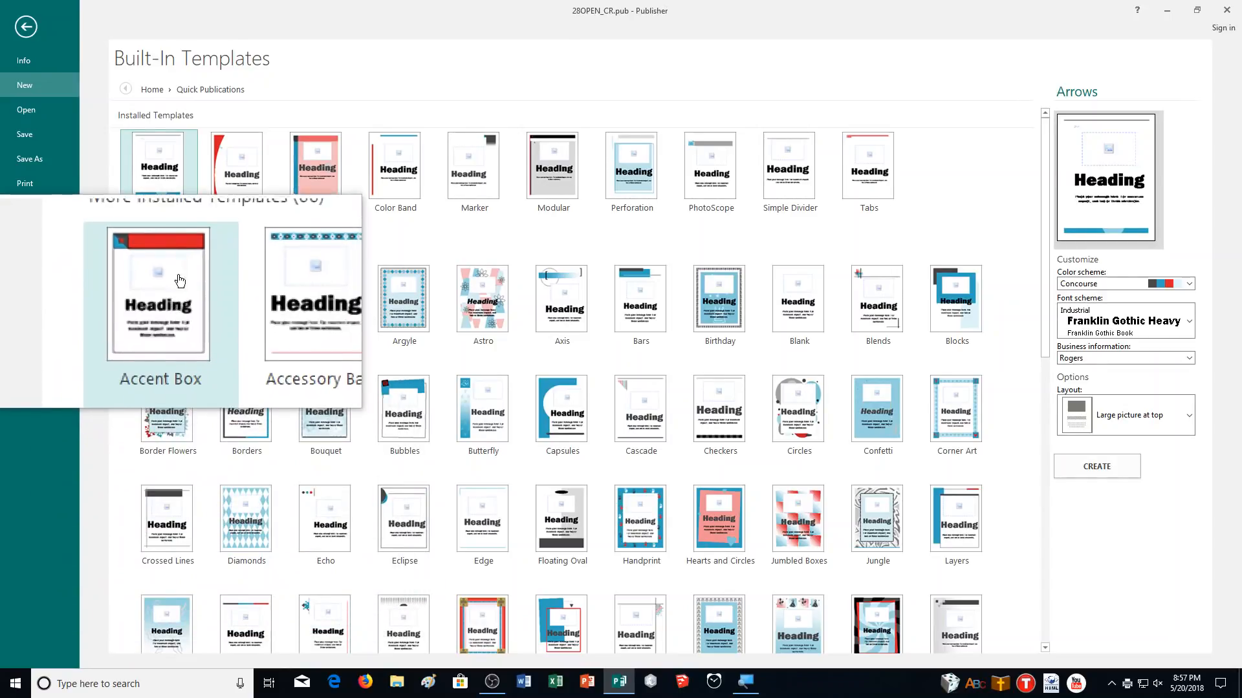
click(390, 173)
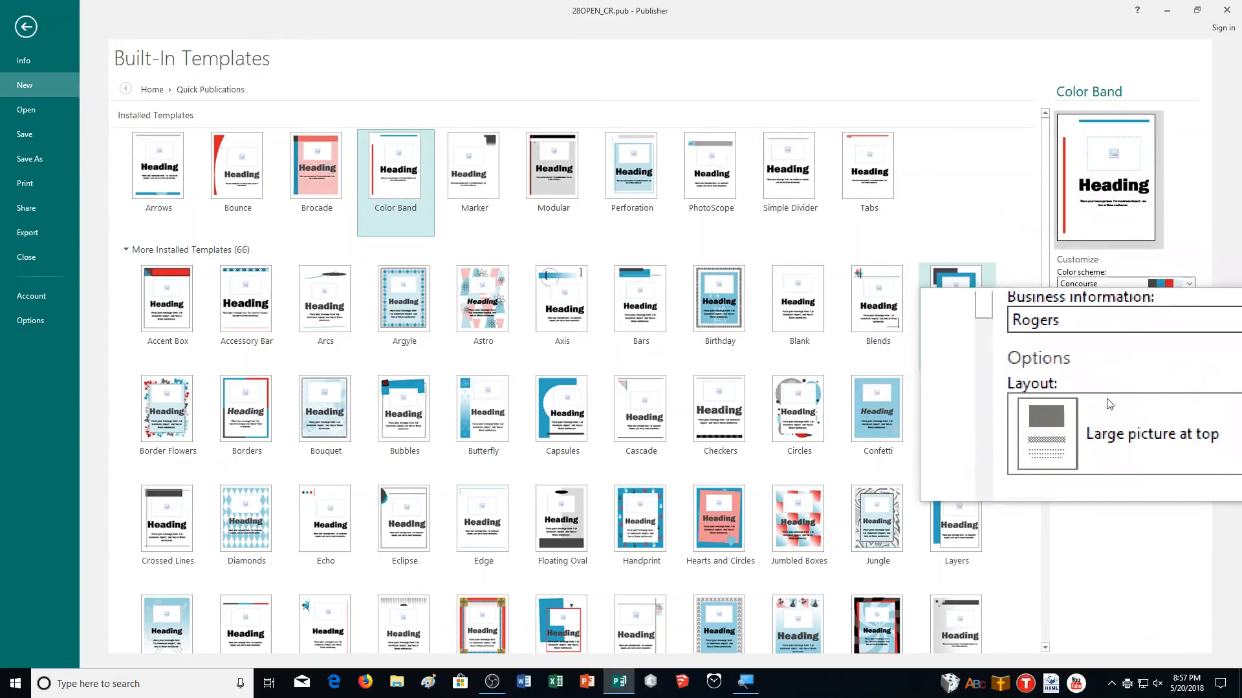
click(1112, 467)
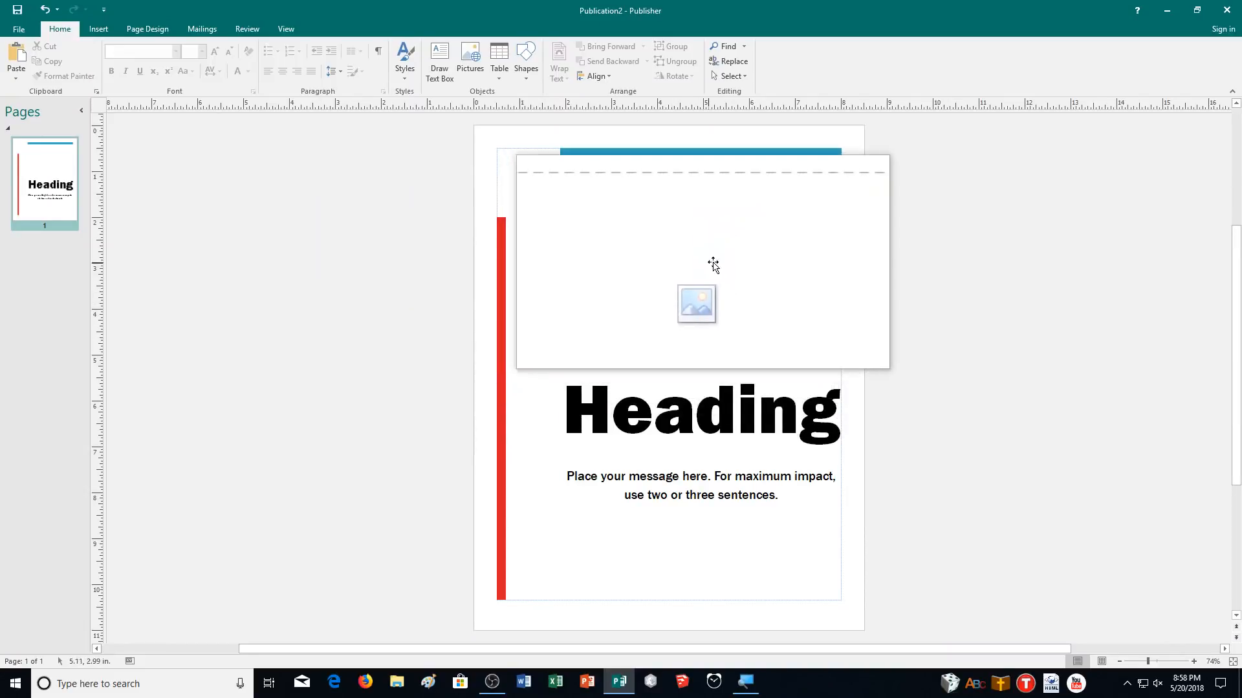
Step: View the picture source options for the placeholder above the heading, without inserting a picture
click(697, 278)
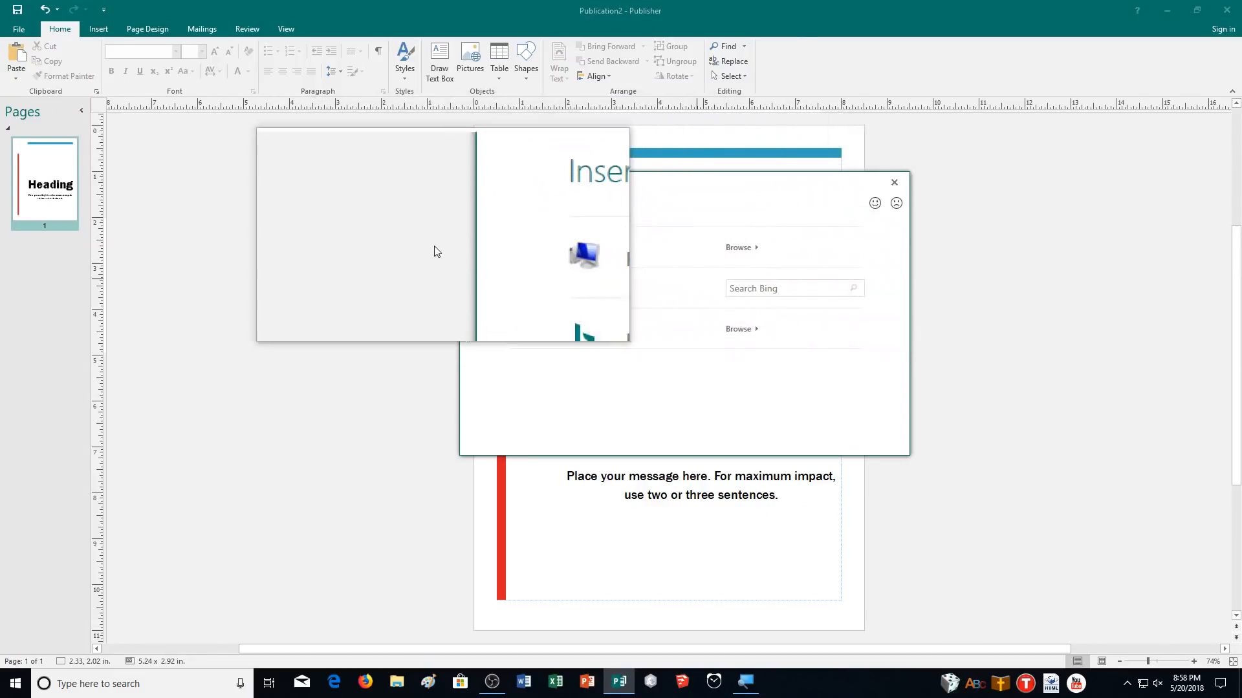
click(895, 182)
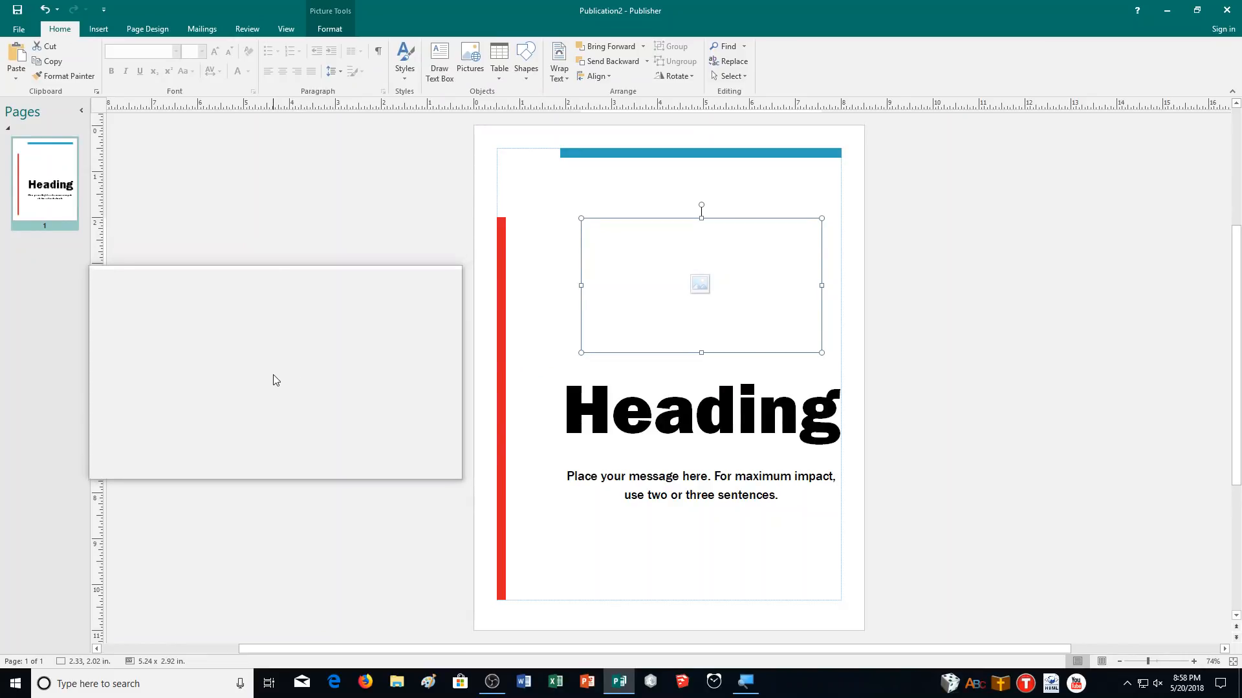
Step: Save the new publication as 28ART_CR in the CA Demonstration folder
click(13, 8)
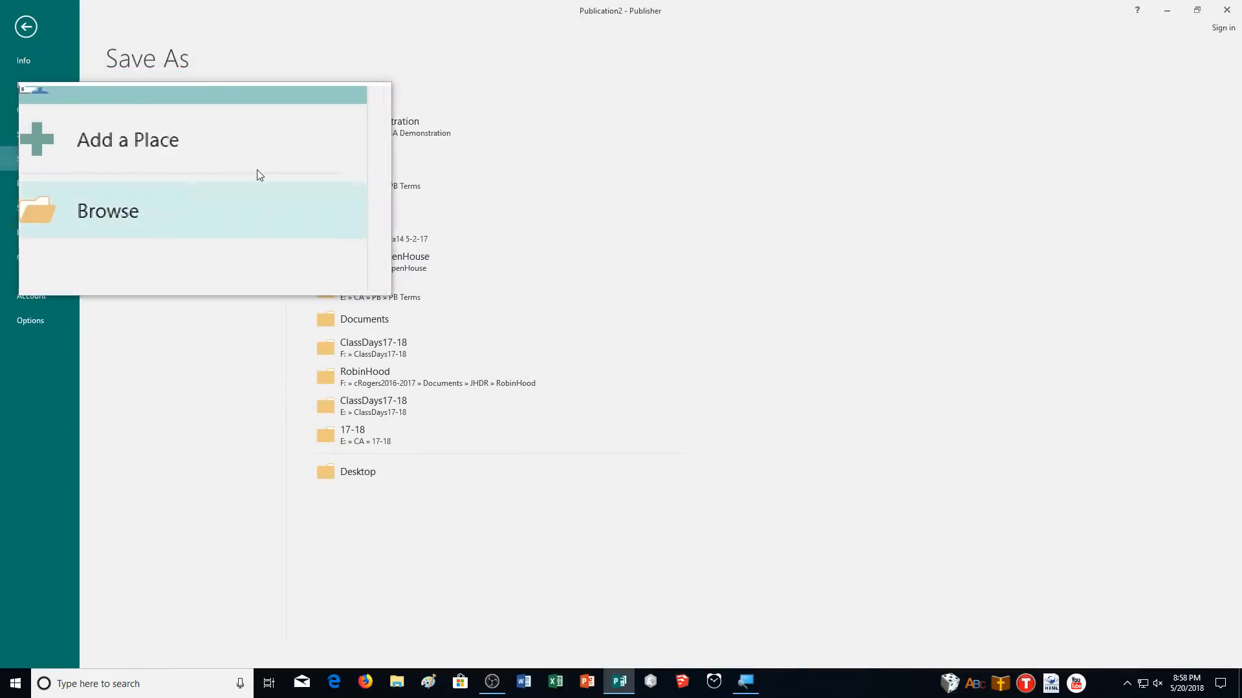
click(353, 130)
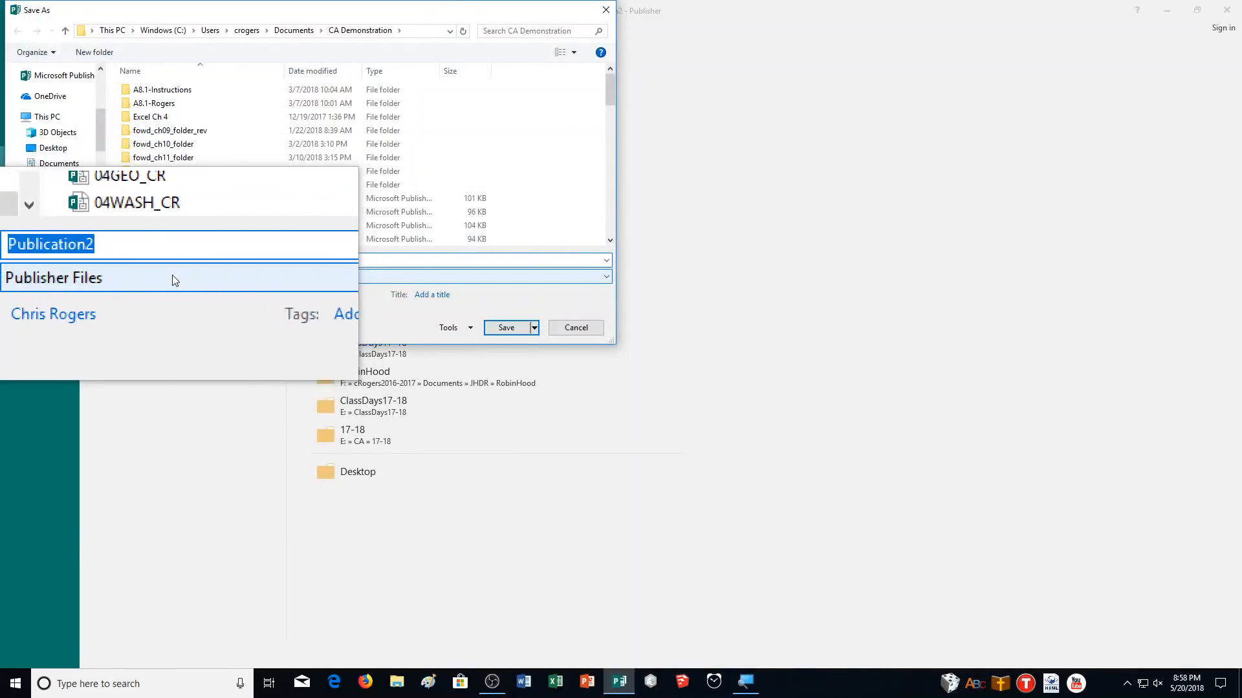
text(28)
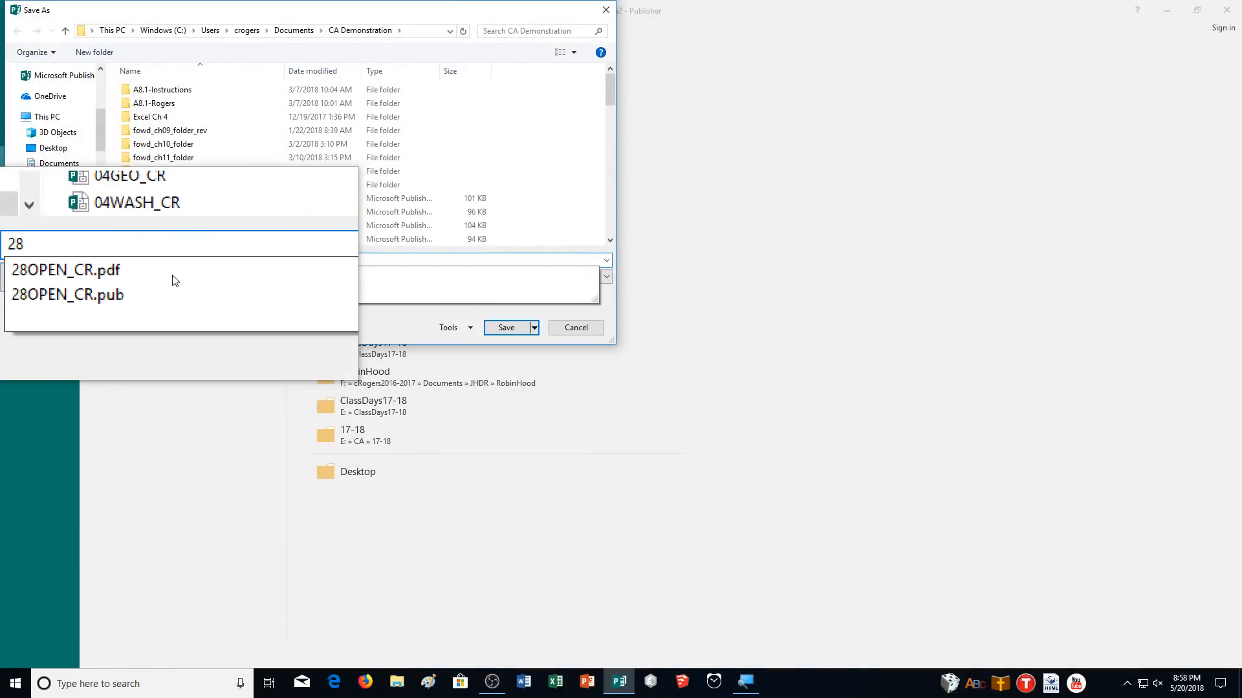
text(ART_)
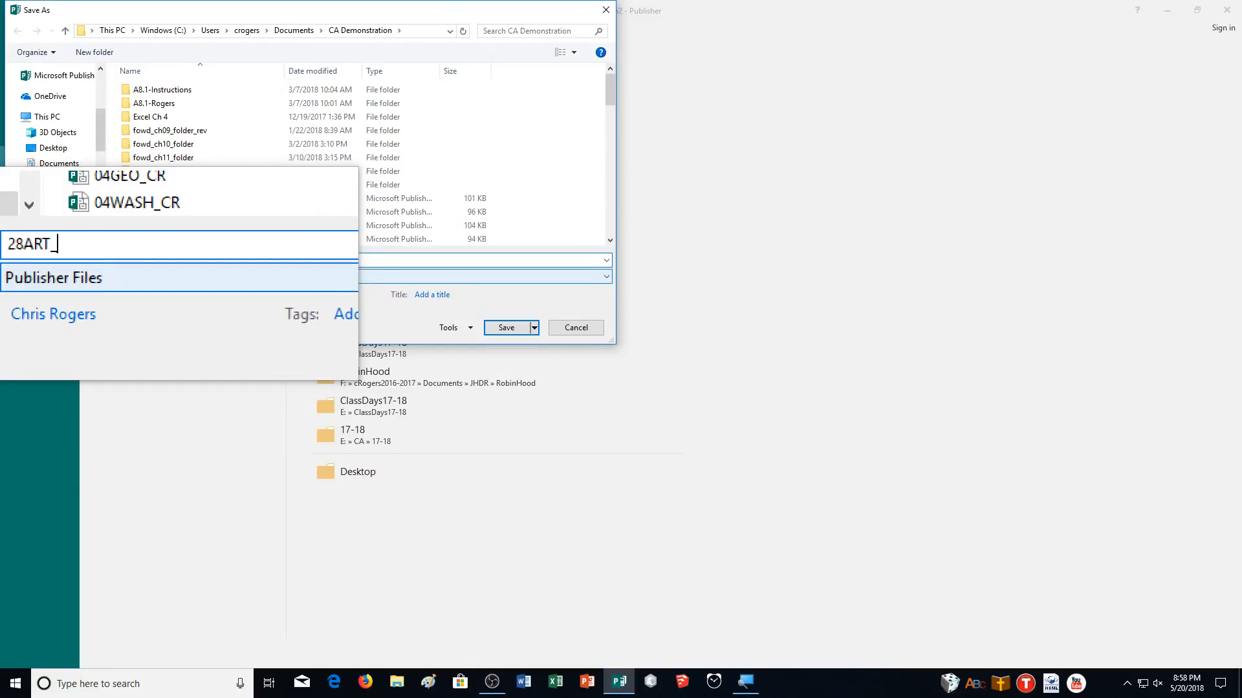
text(CR)
key(Return)
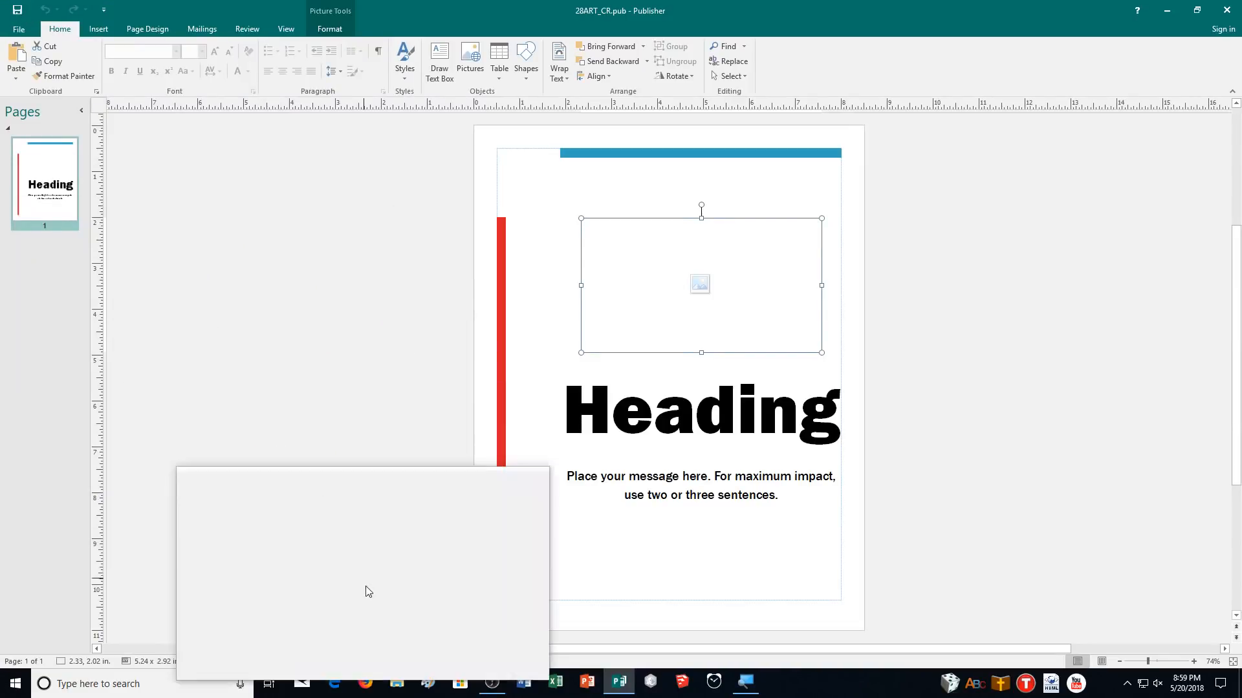
Step: Switch to File Explorer and select the 28ART_CR publication plus the 28OPEN_CR PDF and publication in the CA Demonstration folder
click(396, 681)
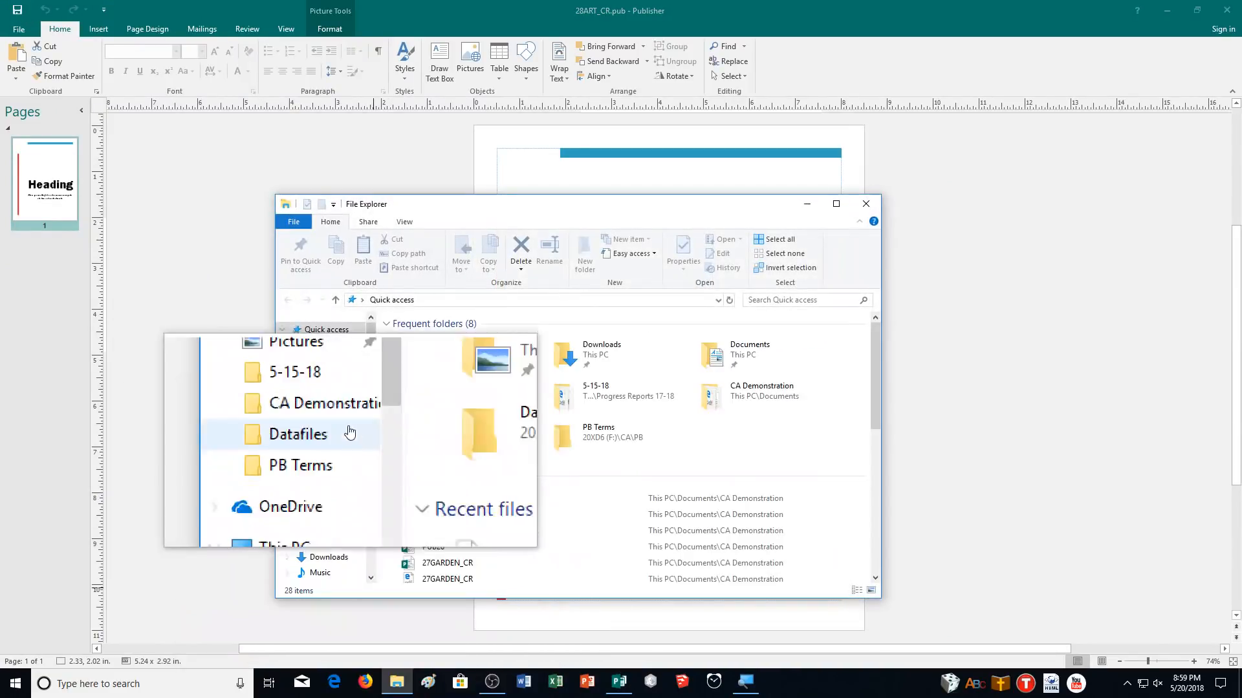
click(333, 376)
click(337, 422)
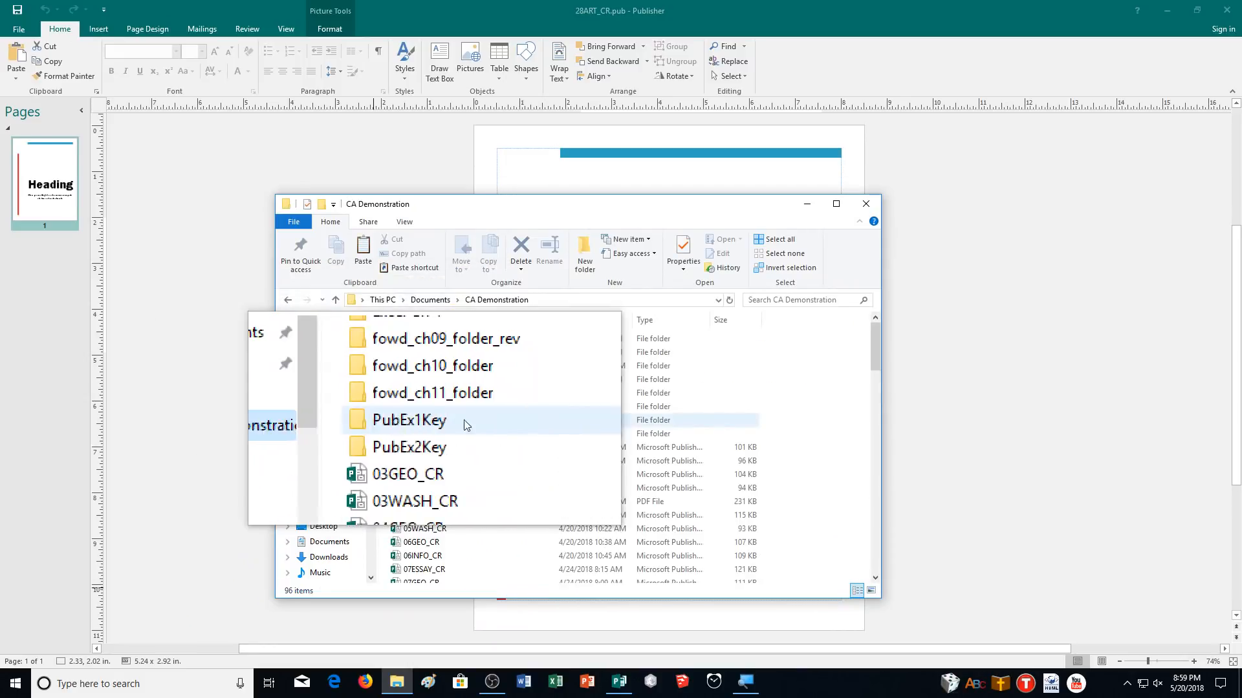
scroll(466, 424, down, 13)
scroll(485, 433, down, 3)
scroll(480, 430, up, 3)
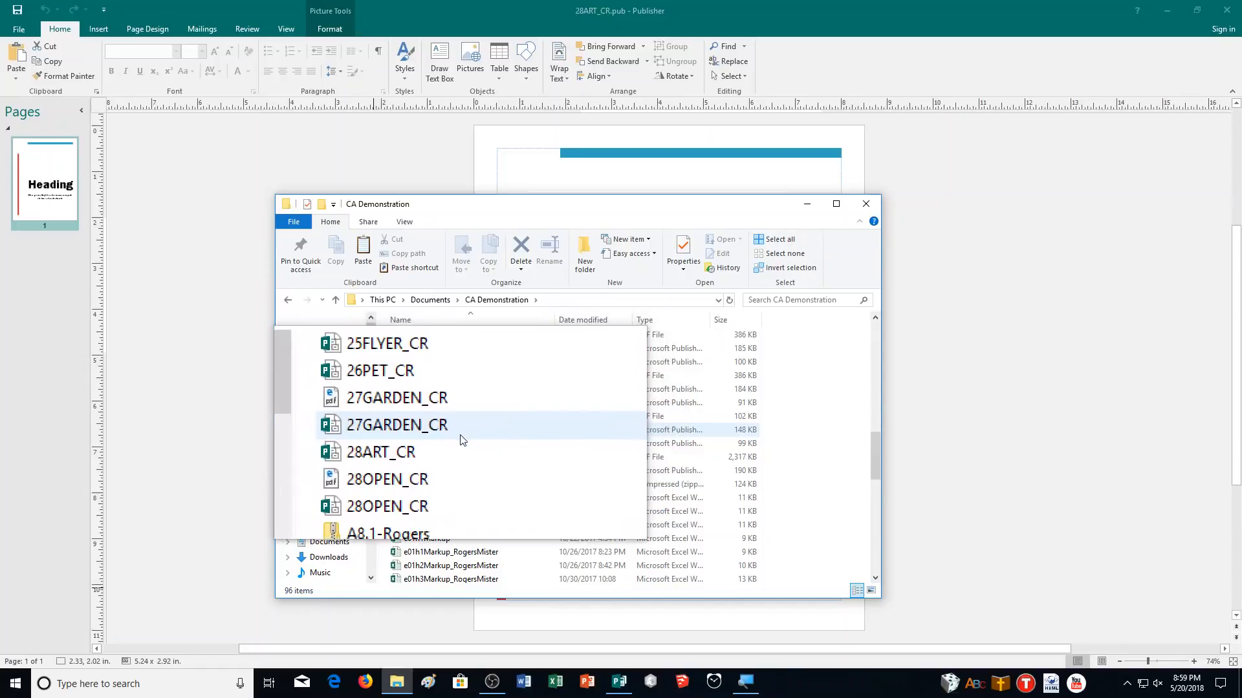
click(452, 445)
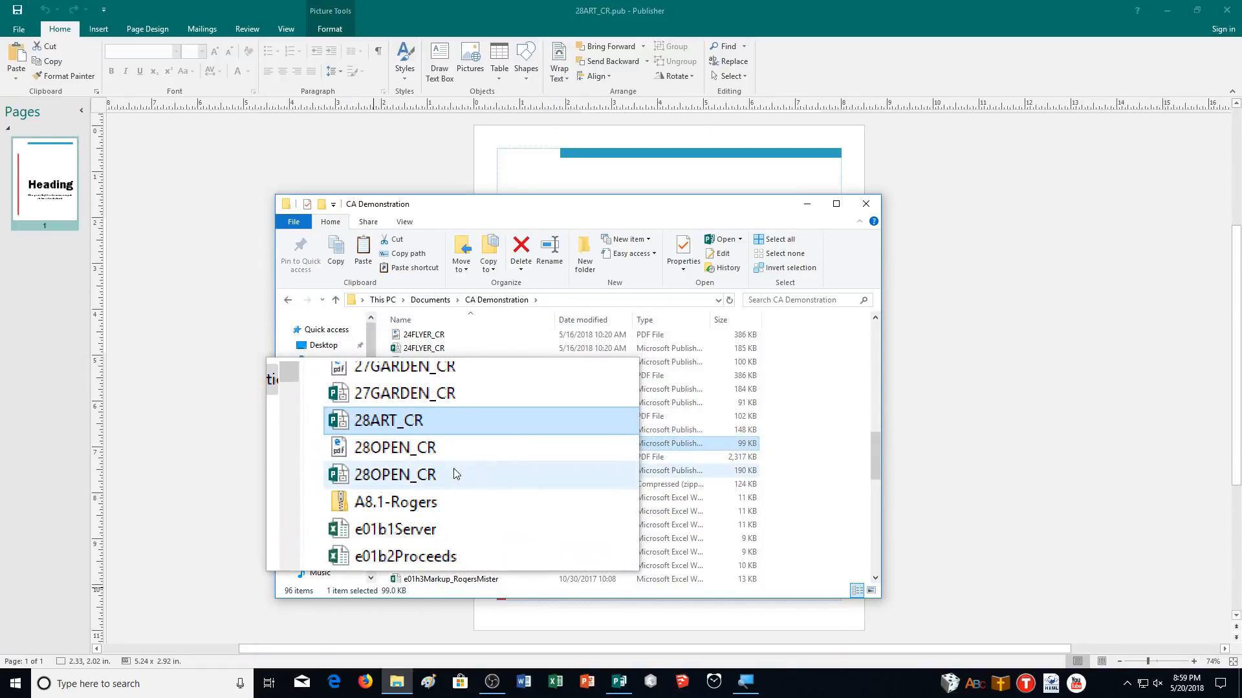
shift+click(454, 470)
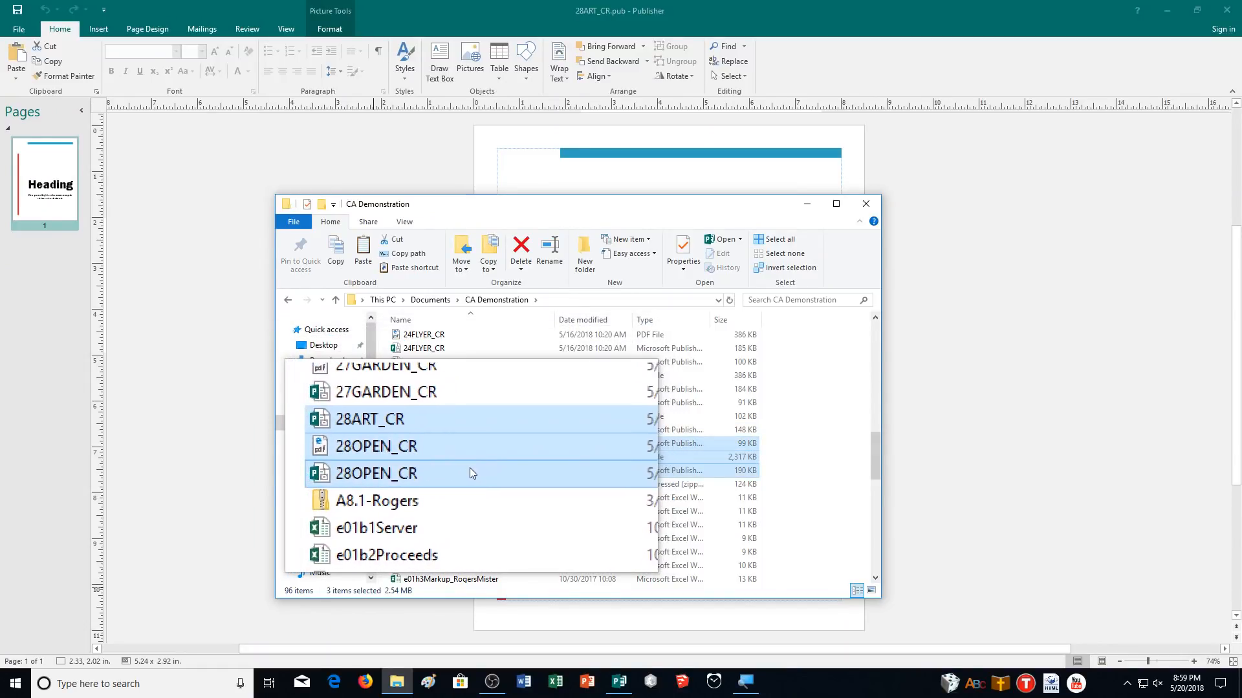